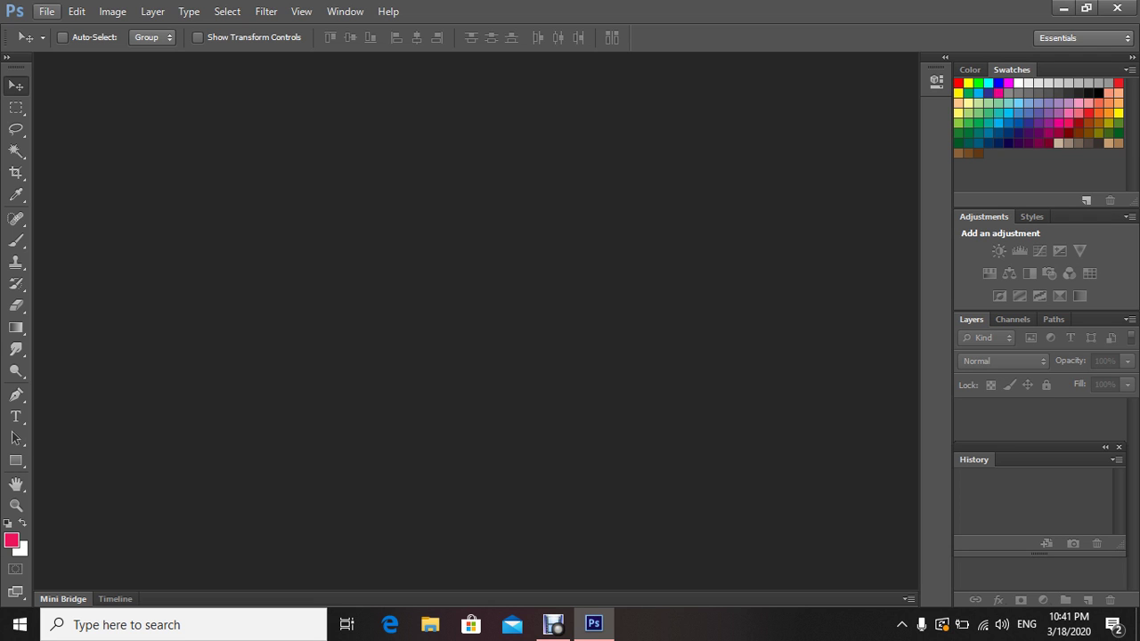
# Step: Open bird.jpg from the 'edit these photos' folder as a new document
pyautogui.hotkey('alt', 'f')
pyautogui.press('Right')
pyautogui.press('Left')
pyautogui.press('Down')
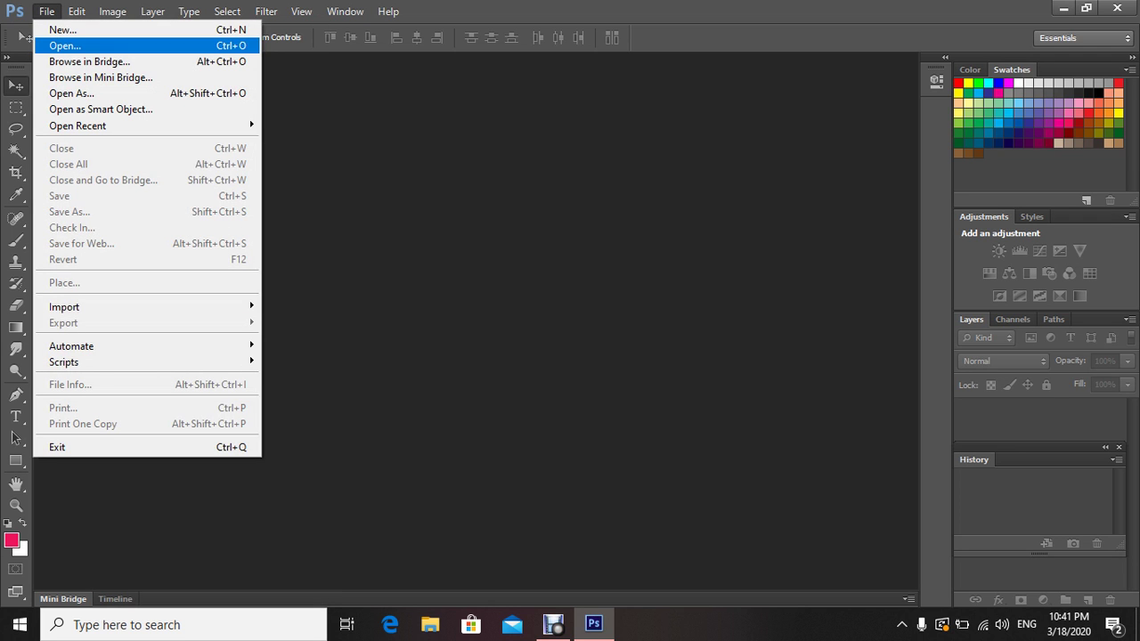
pyautogui.press('Return')
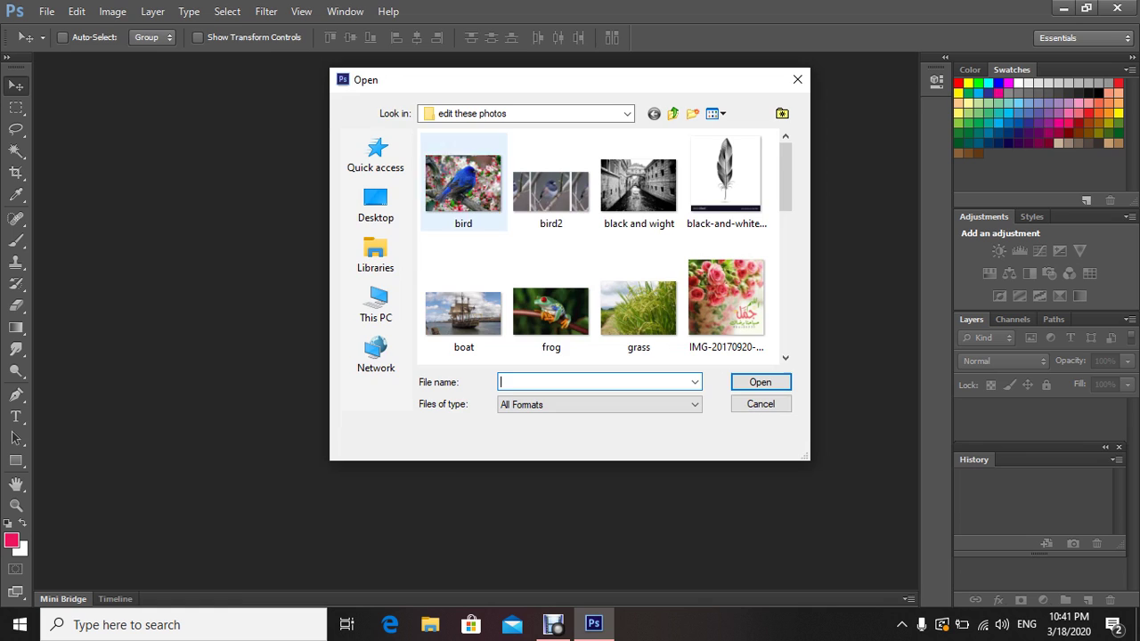
pyautogui.press('Return')
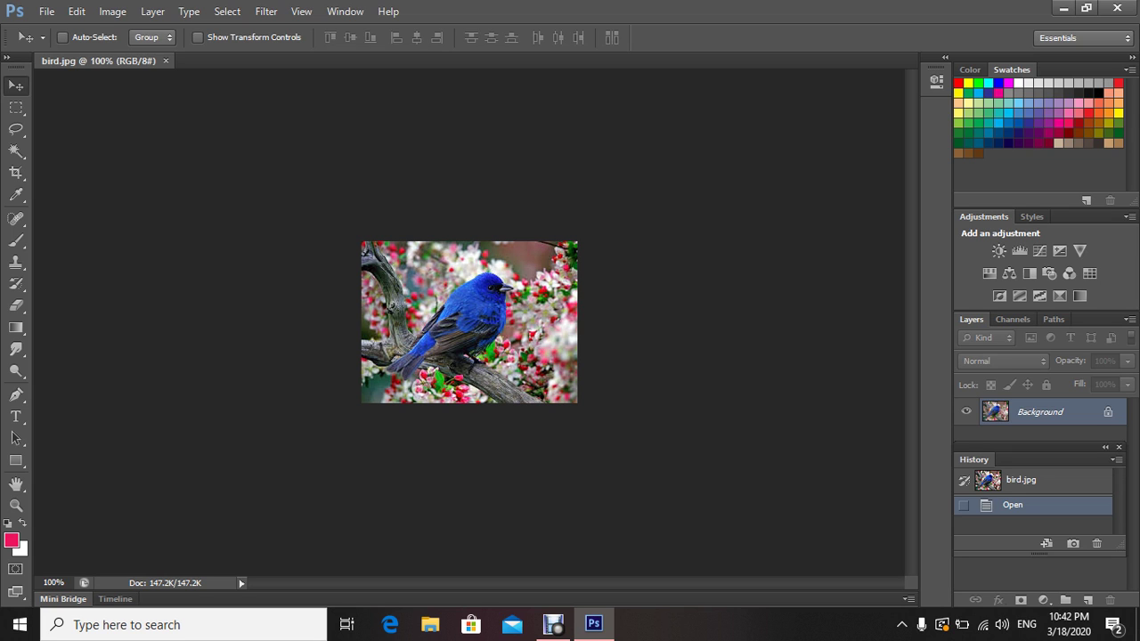
# Step: Zoom the bird photo to 300%, then settle at 200% with the Rectangular Marquee Tool selected
pyautogui.hotkey('ctrl', '+')
pyautogui.hotkey('ctrl', '+')
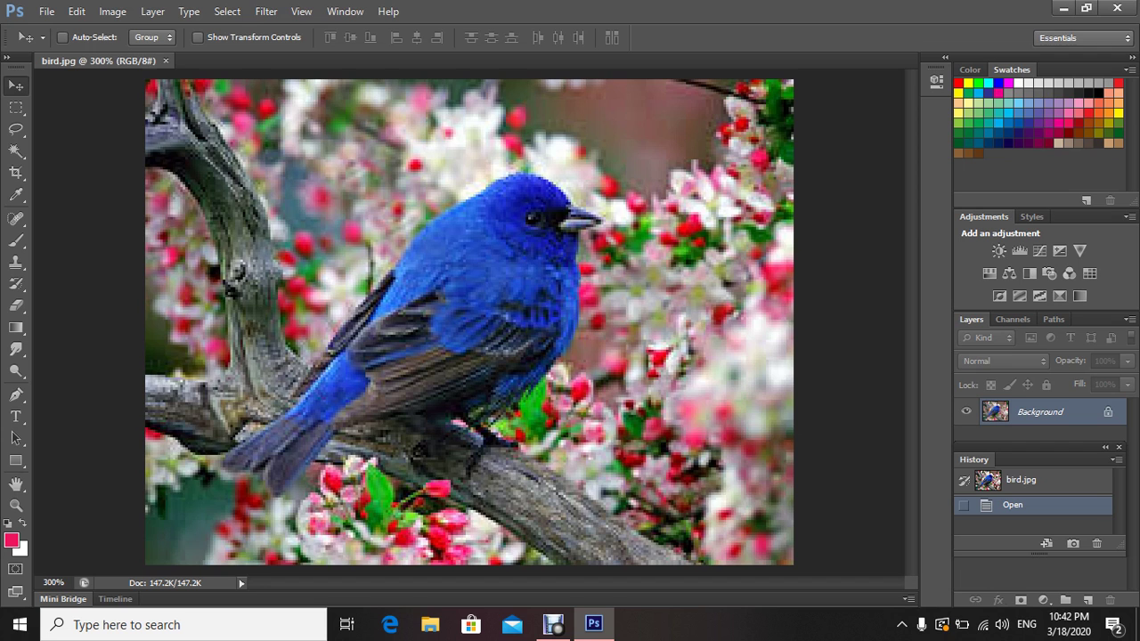
pyautogui.hotkey('ctrl', '-')
pyautogui.hotkey('ctrl', '-')
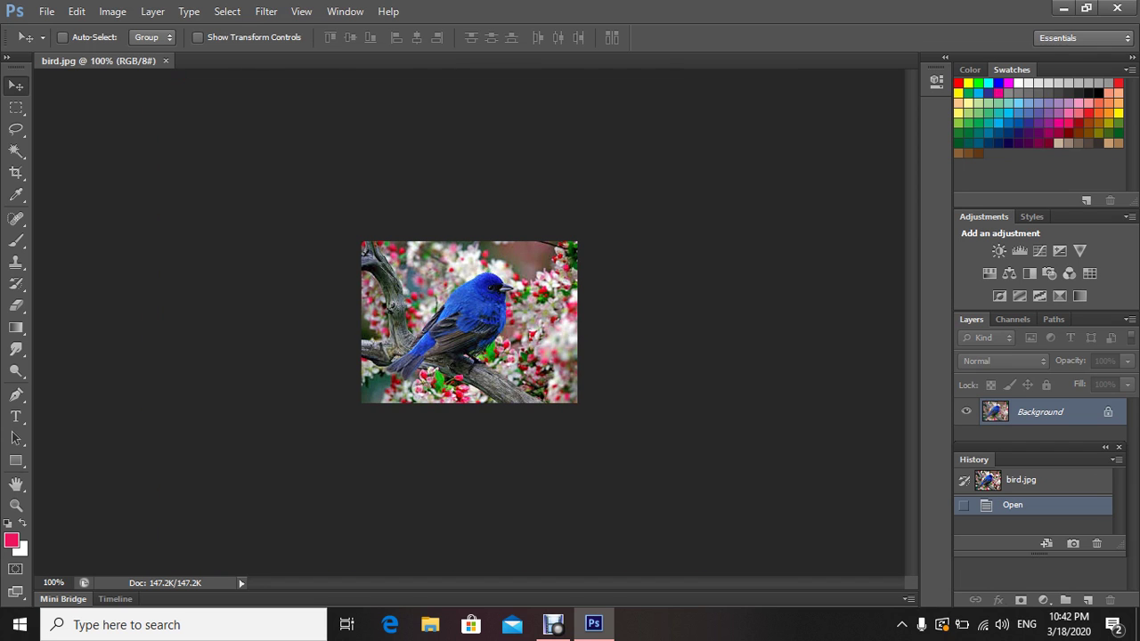
pyautogui.hotkey('ctrl', '+')
pyautogui.hotkey('ctrl', '+')
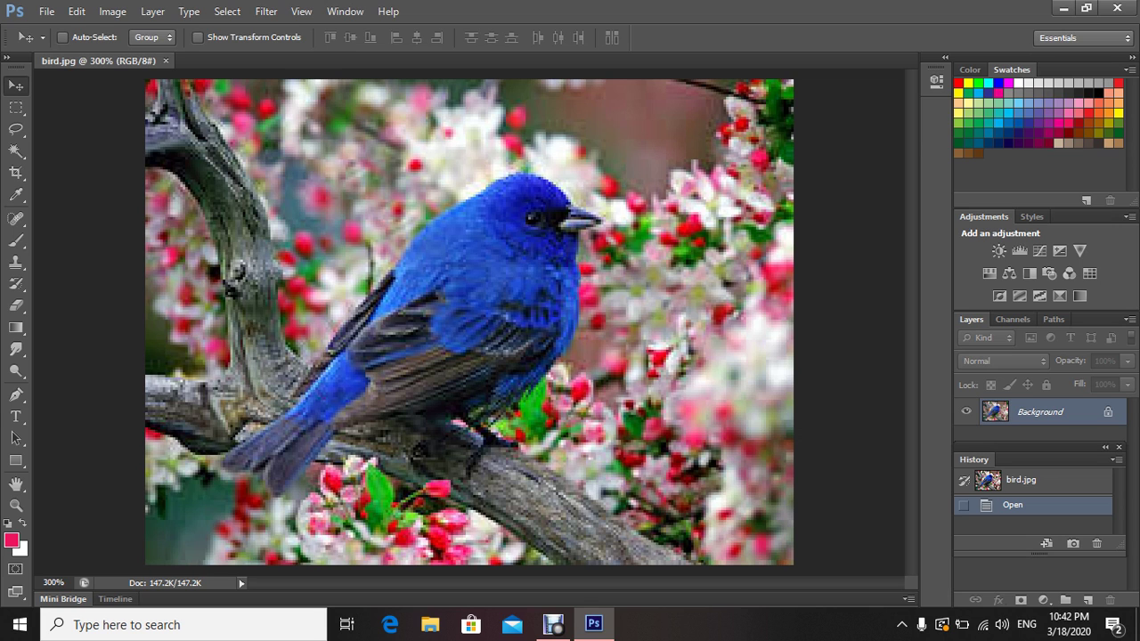
pyautogui.hotkey('ctrl', '-')
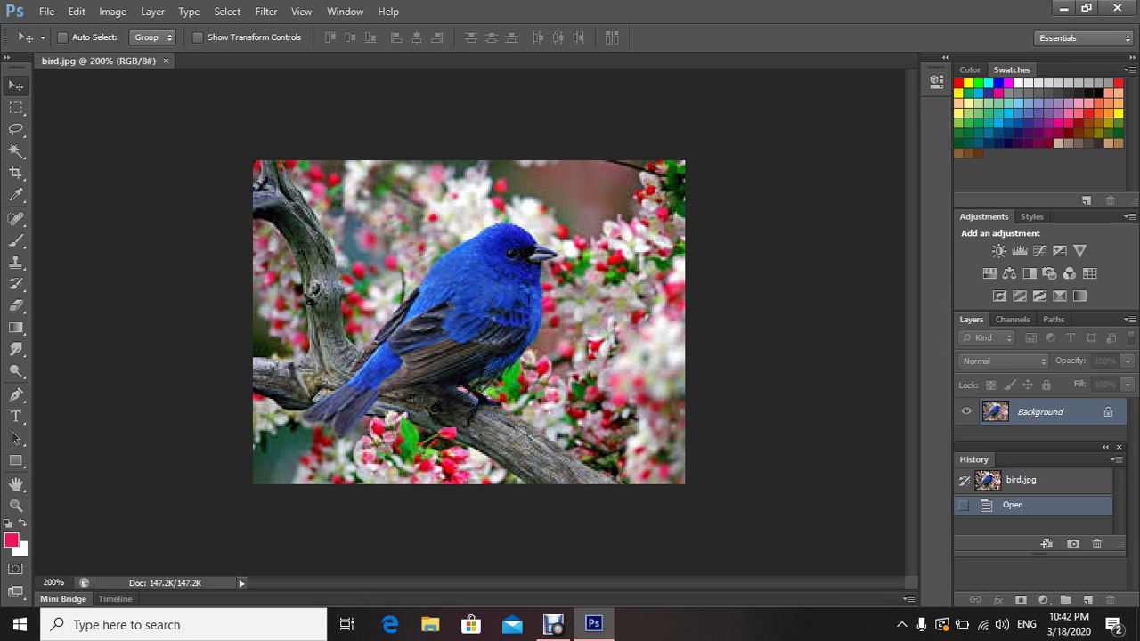
pyautogui.press('m')
pyautogui.press('m')
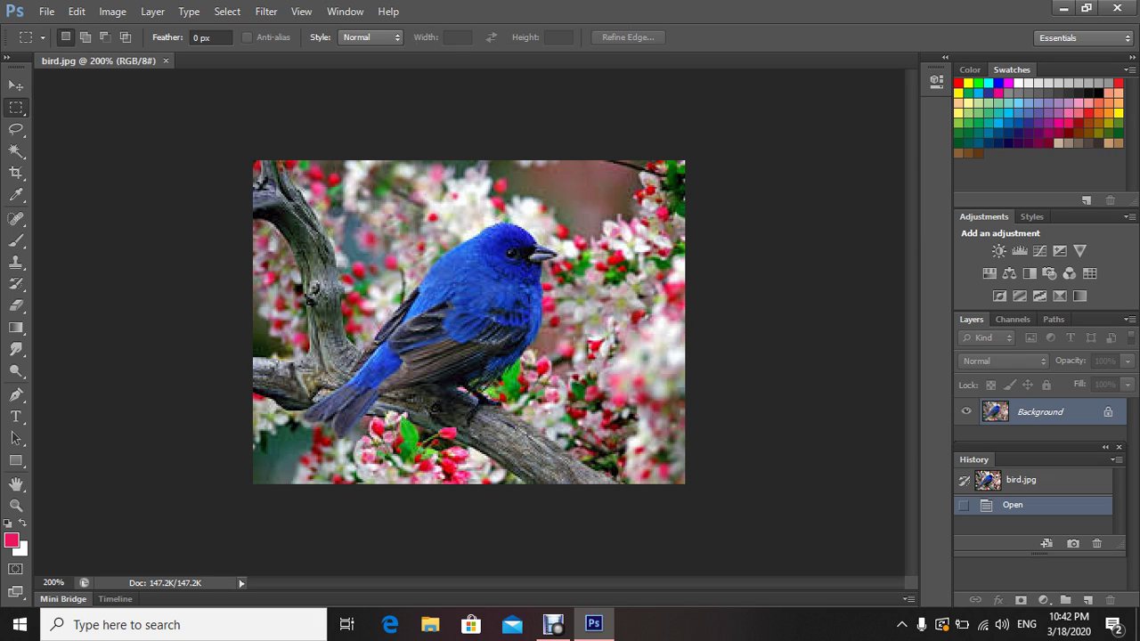
pyautogui.moveTo(292, 182); pyautogui.dragTo(580, 344)
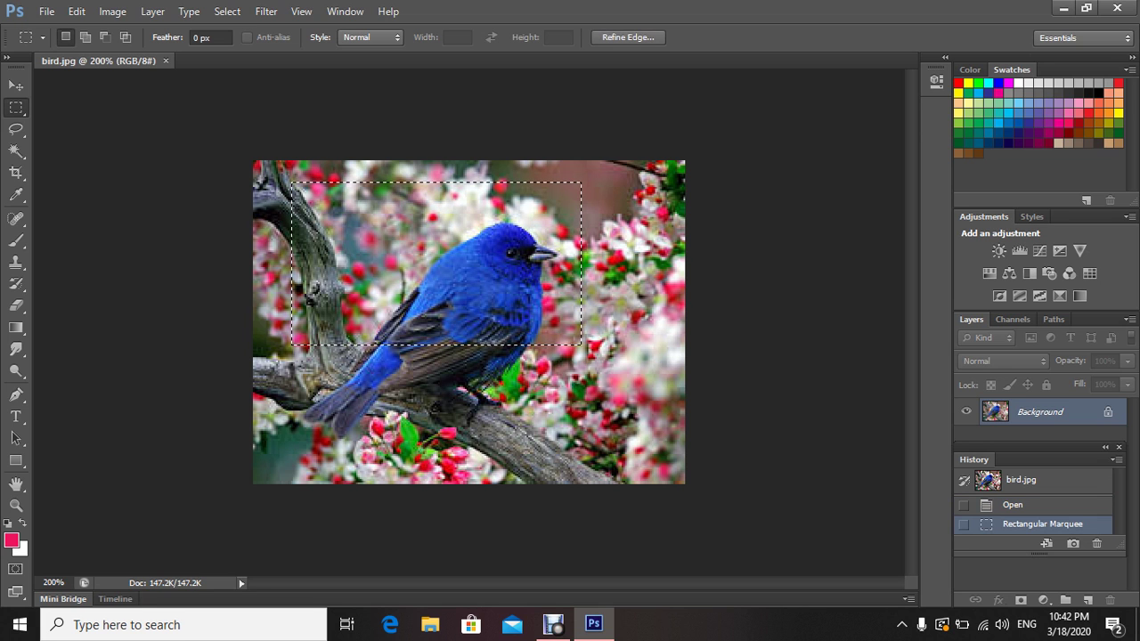
pyautogui.moveTo(490, 239); pyautogui.dragTo(534, 255)
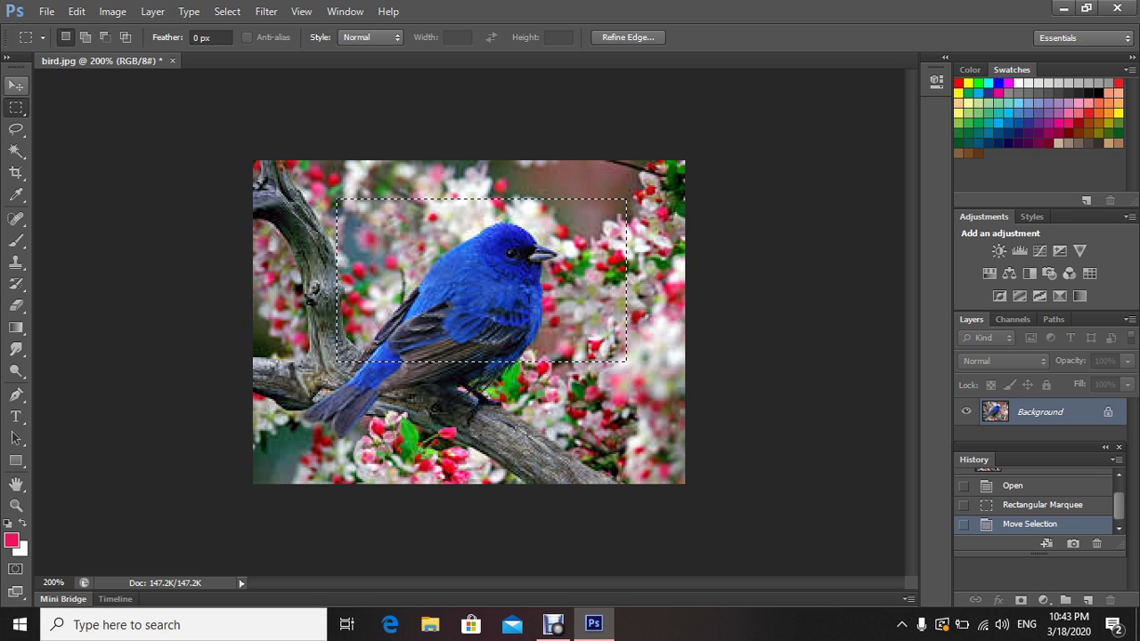
pyautogui.click(15, 86)
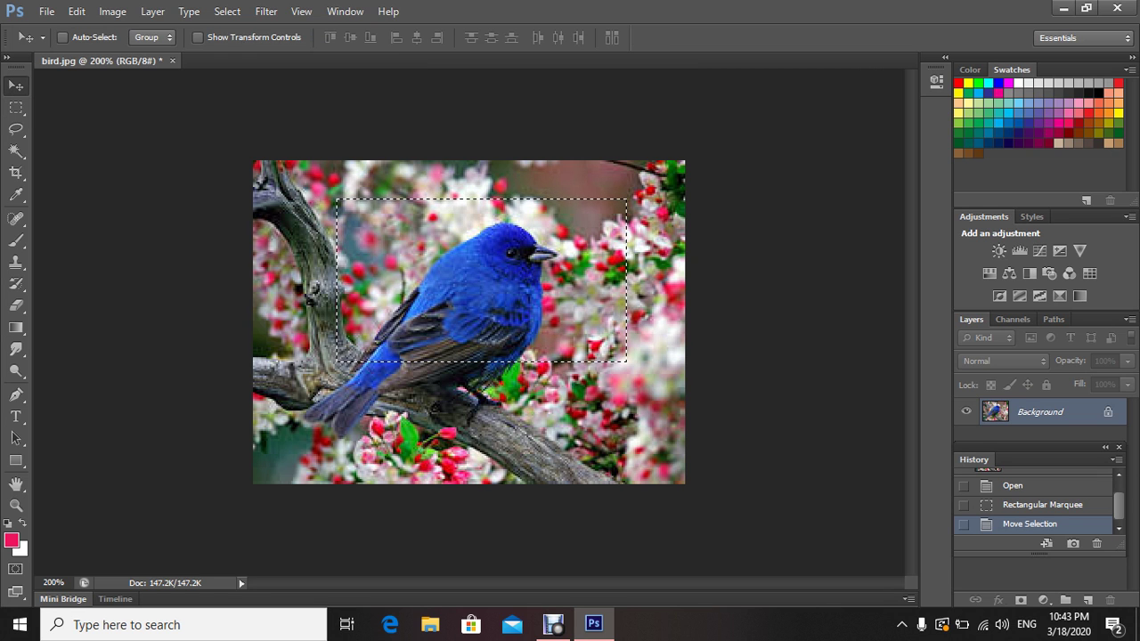
pyautogui.moveTo(474, 203); pyautogui.dragTo(412, 218)
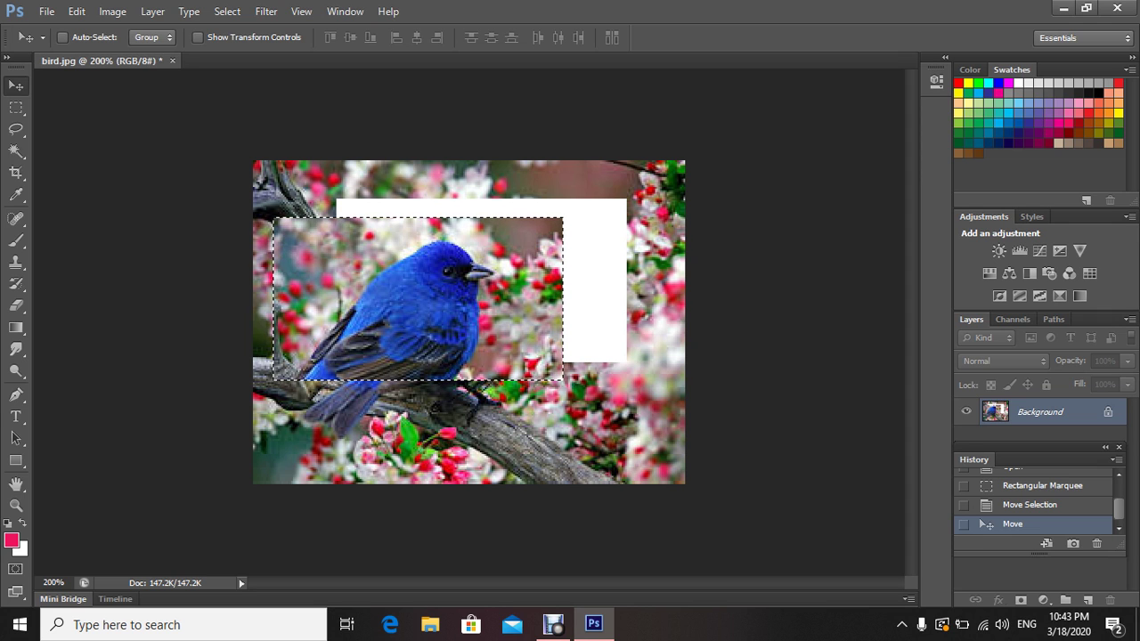
pyautogui.scroll(3, 1038, 501)
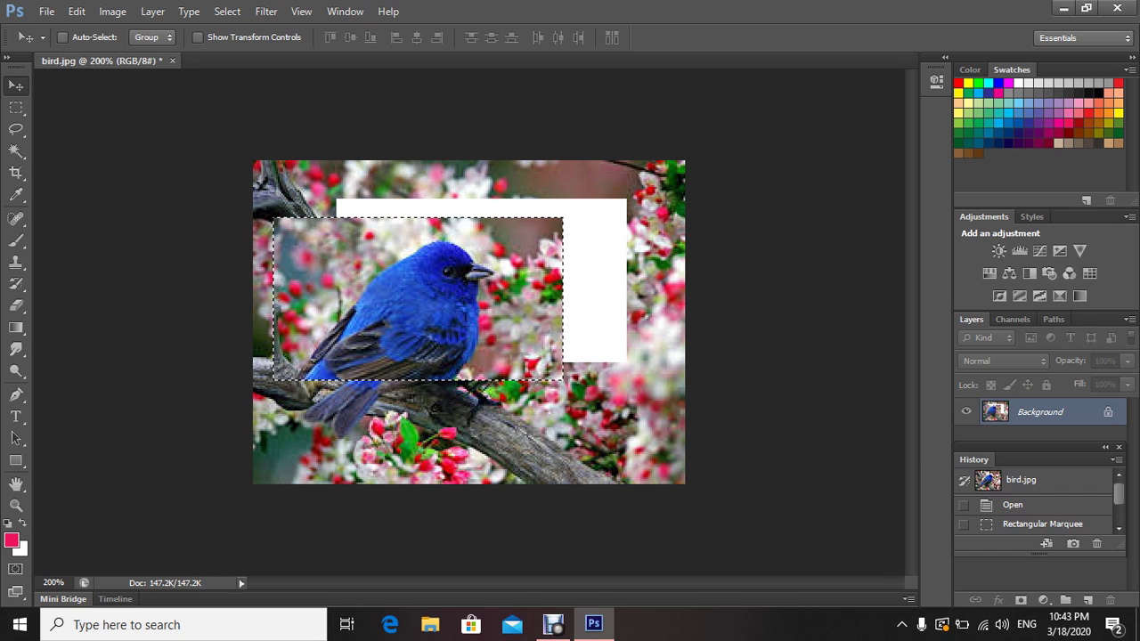
pyautogui.click(1013, 505)
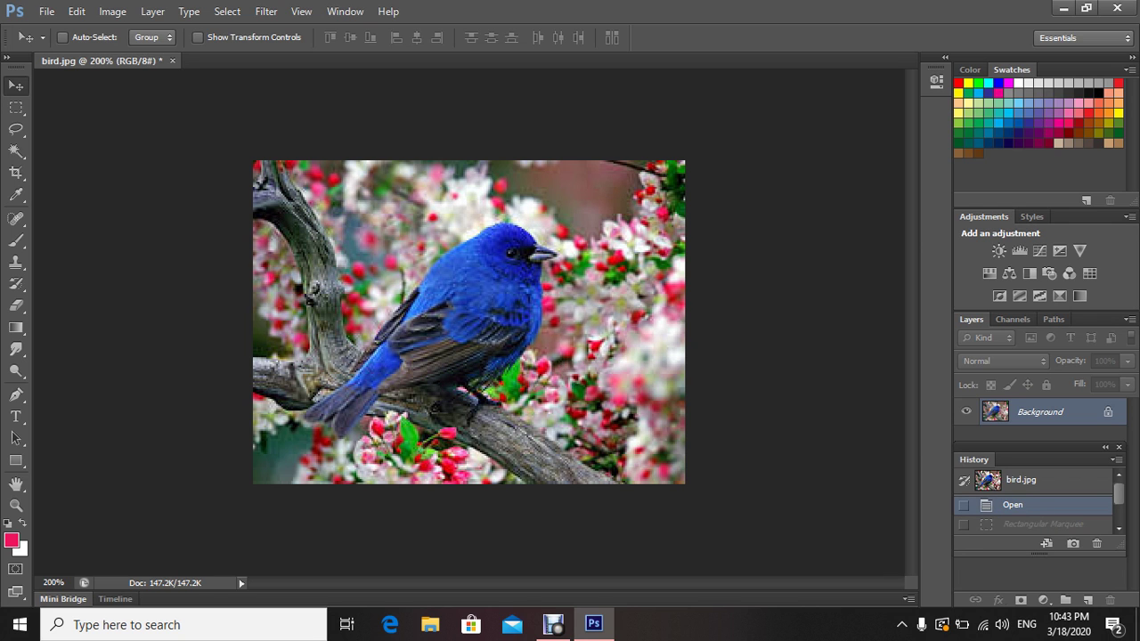
pyautogui.press('m')
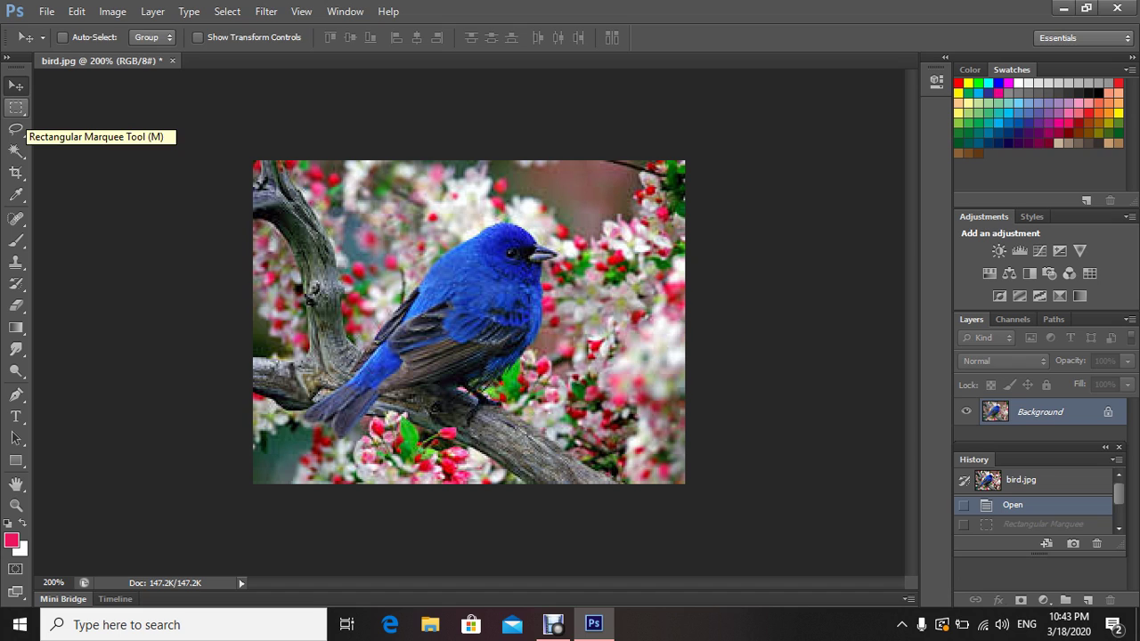
pyautogui.click(16, 108)
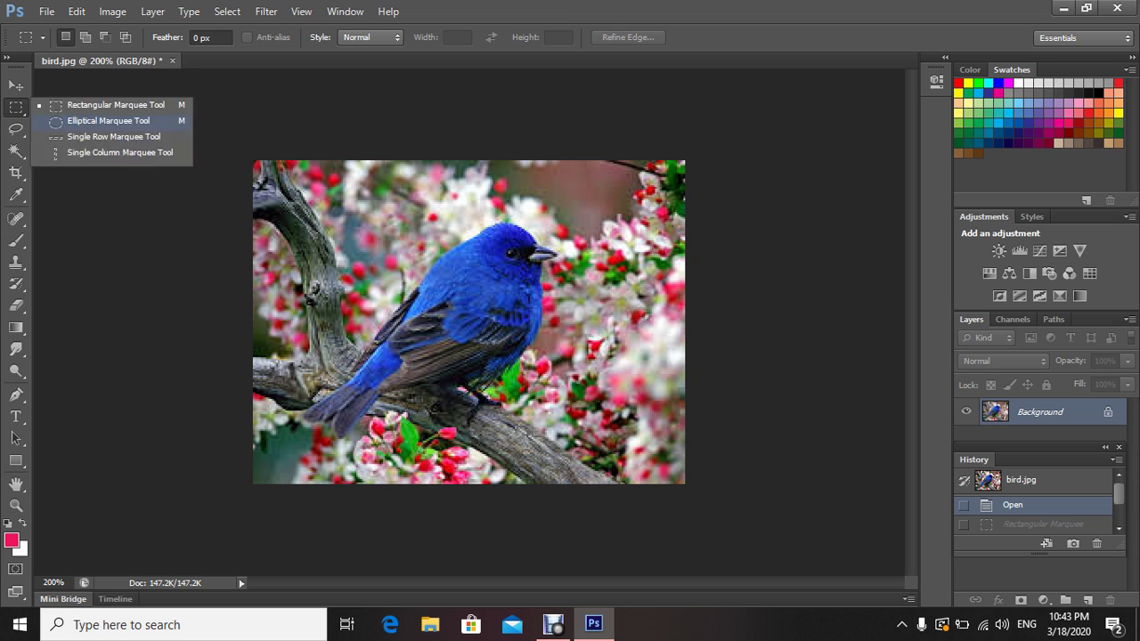
pyautogui.click(108, 120)
pyautogui.moveTo(405, 187); pyautogui.dragTo(595, 331)
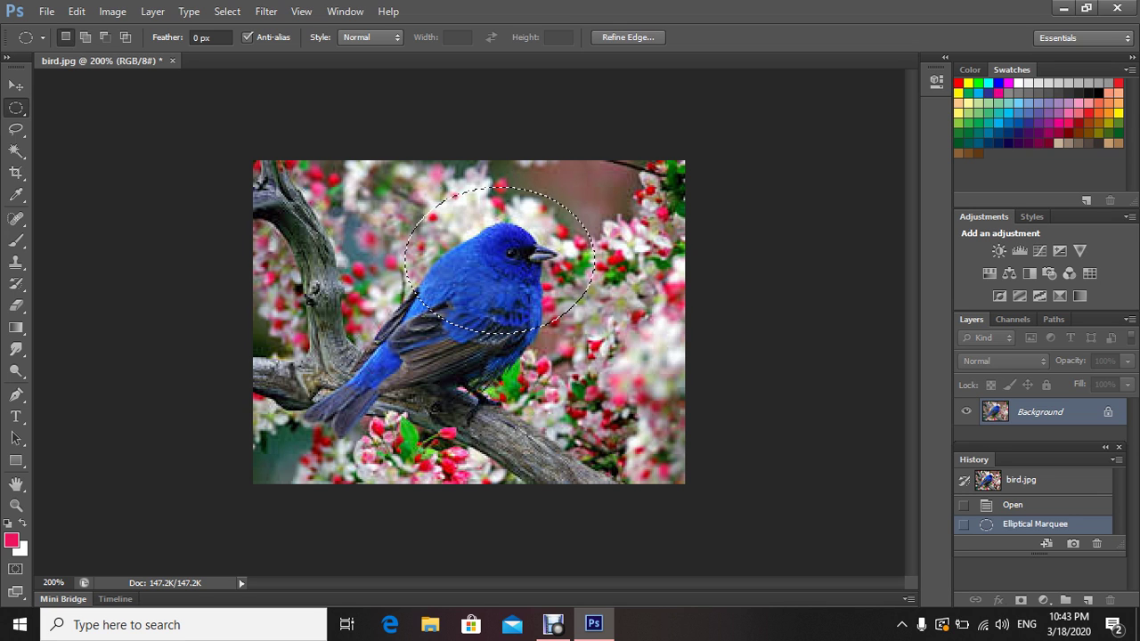
pyautogui.moveTo(494, 233); pyautogui.dragTo(503, 237)
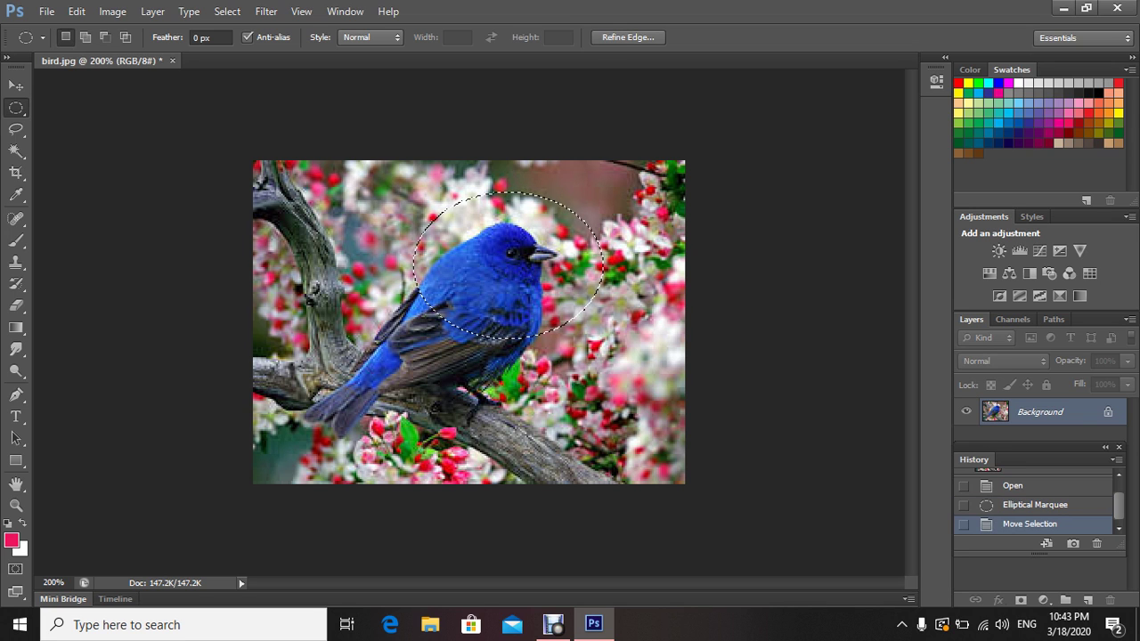
pyautogui.press('v')
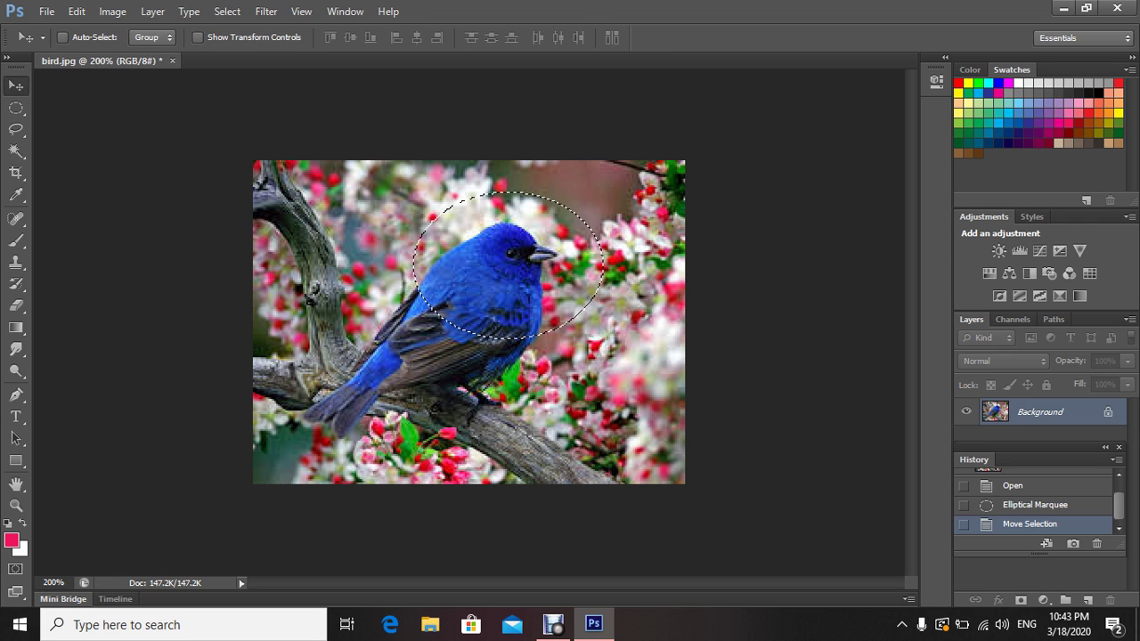
pyautogui.moveTo(574, 218)
pyautogui.mouseDown()
pyautogui.moveTo(554, 251)
pyautogui.moveTo(574, 216)
pyautogui.moveTo(562, 213)
pyautogui.moveTo(579, 222)
pyautogui.mouseUp()
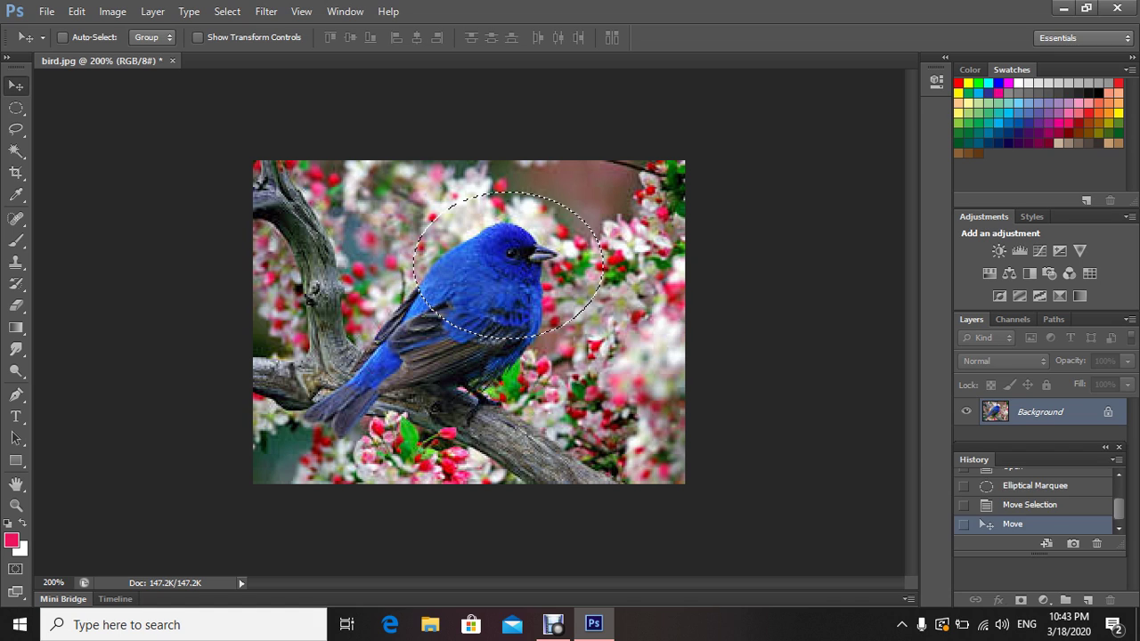
pyautogui.hotkey('ctrl', 'z')
pyautogui.hotkey('ctrl', 'alt', 'z')
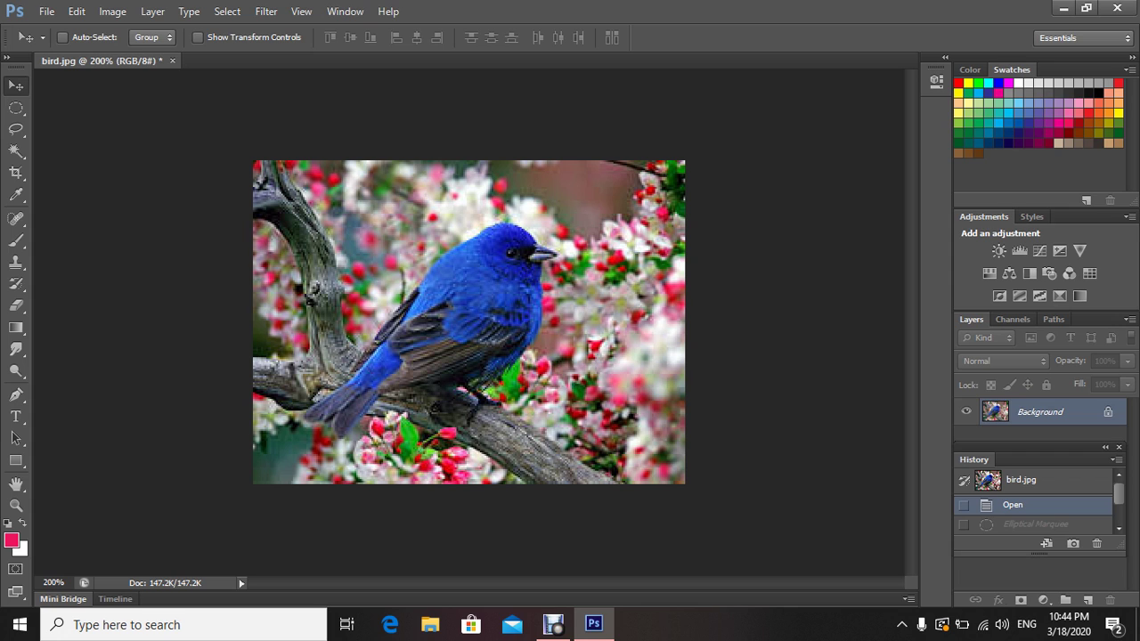
pyautogui.click(16, 108)
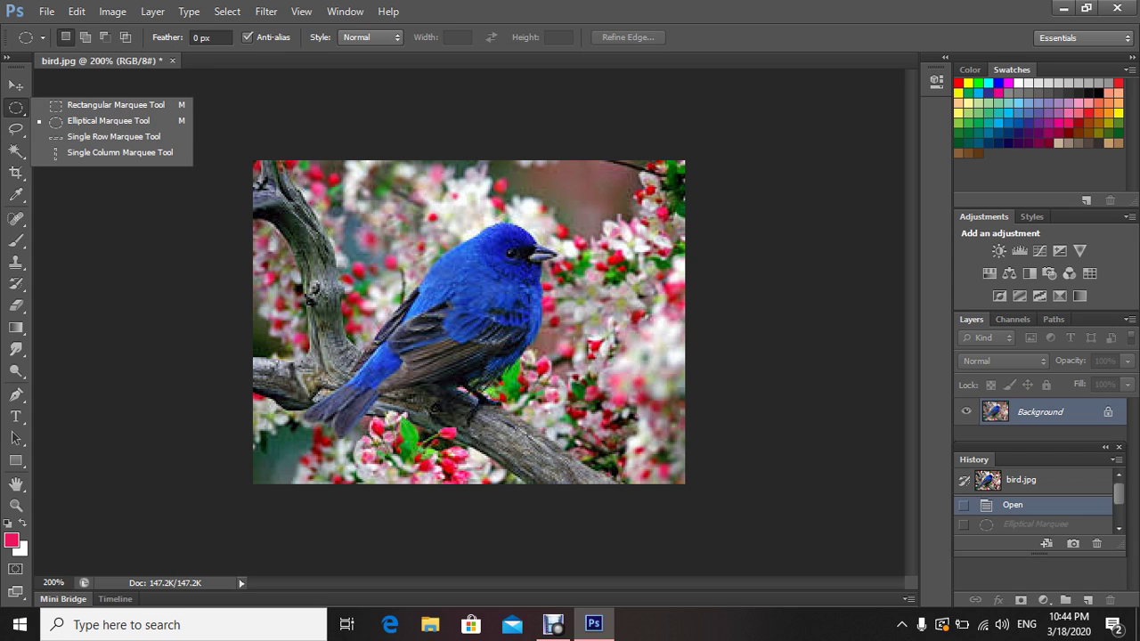
pyautogui.click(114, 136)
pyautogui.click(114, 136)
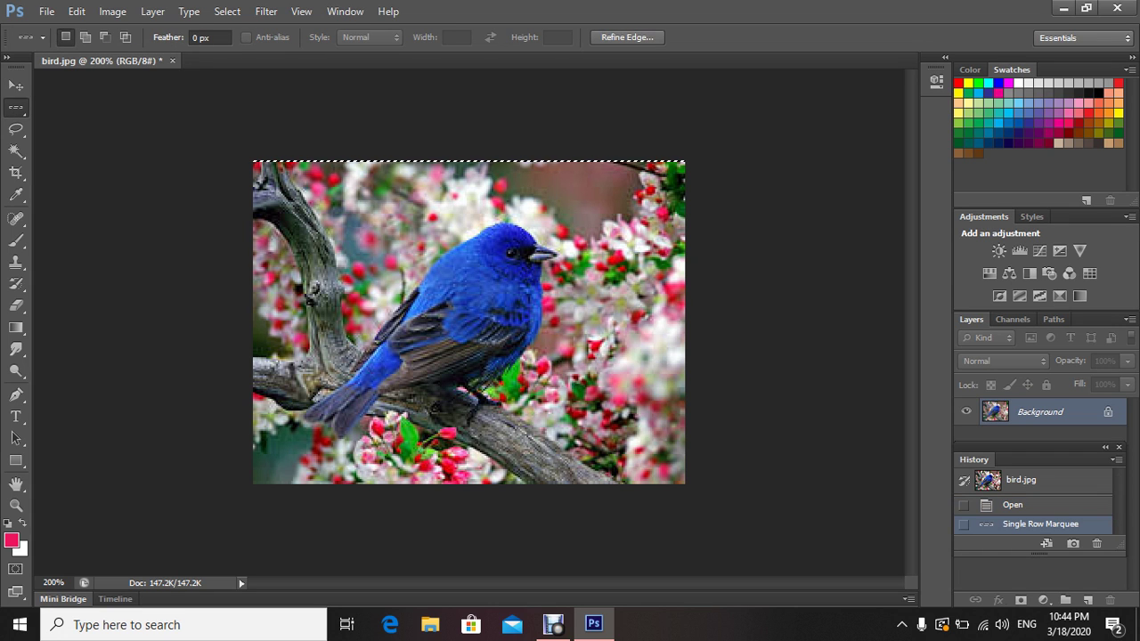
pyautogui.moveTo(321, 163); pyautogui.dragTo(533, 283)
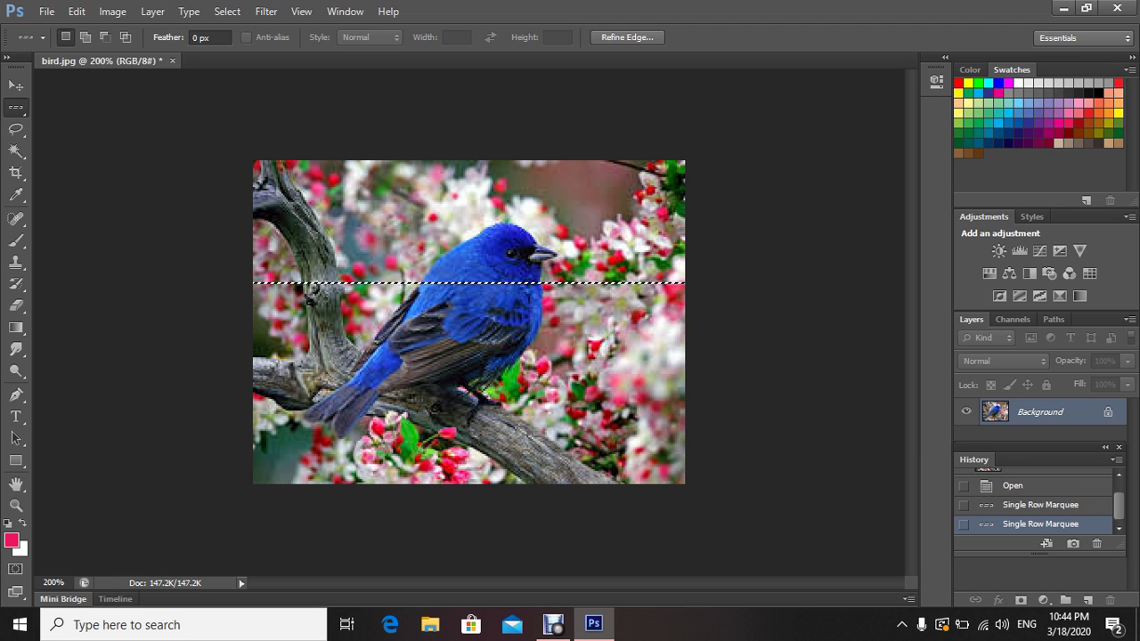
pyautogui.moveTo(450, 228); pyautogui.dragTo(481, 292)
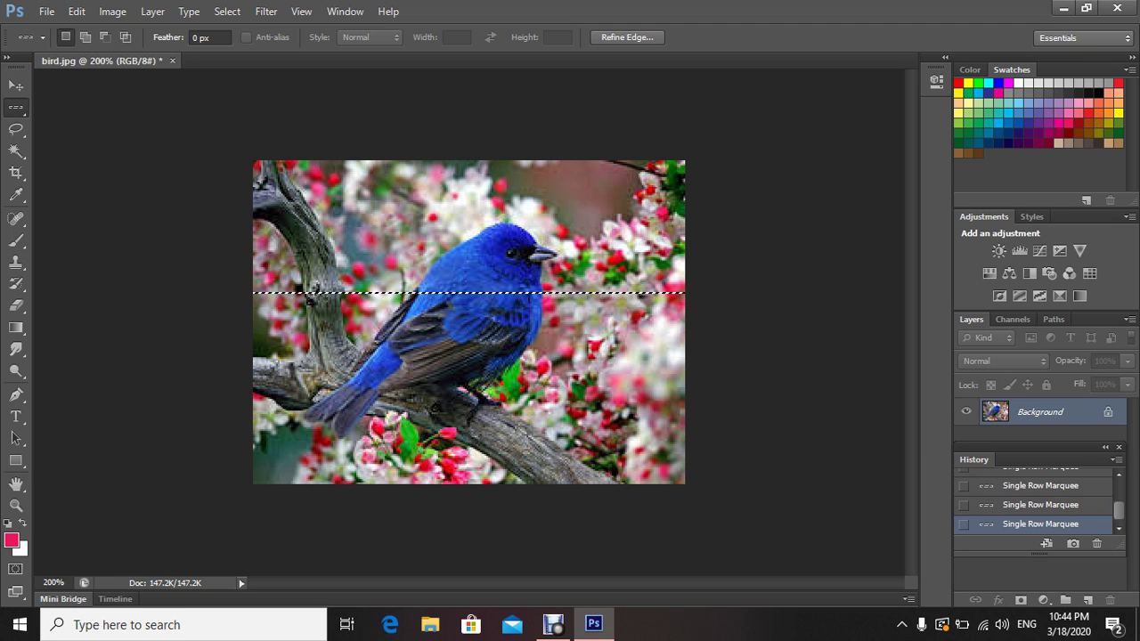
pyautogui.press('v')
pyautogui.moveTo(374, 298); pyautogui.dragTo(381, 305)
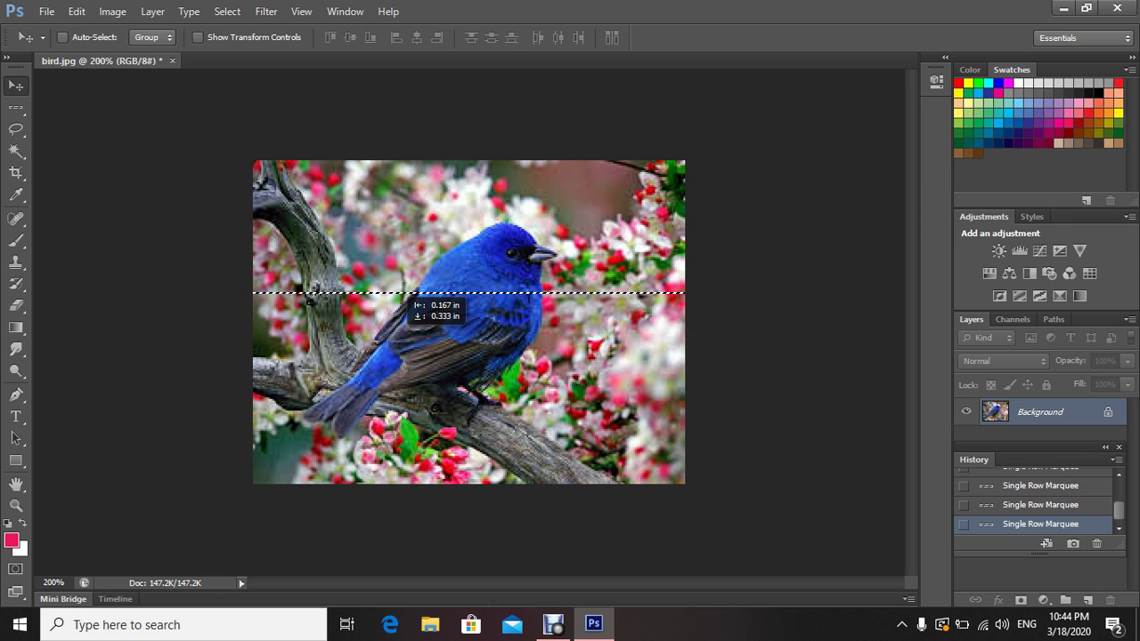
pyautogui.click(564, 247)
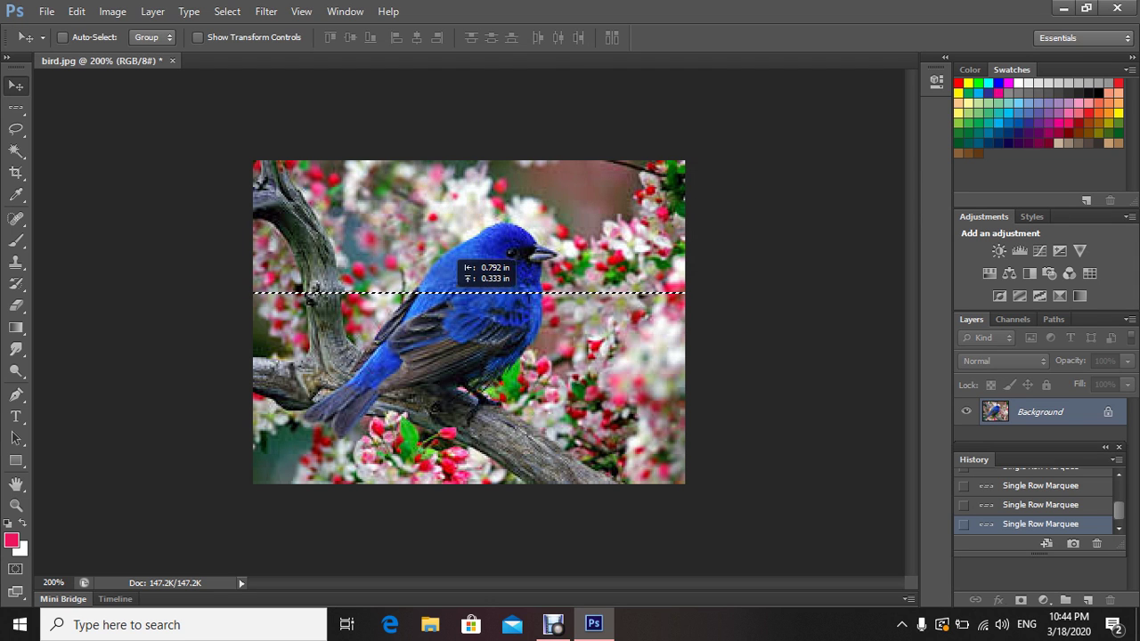
pyautogui.click(456, 267)
pyautogui.click(565, 246)
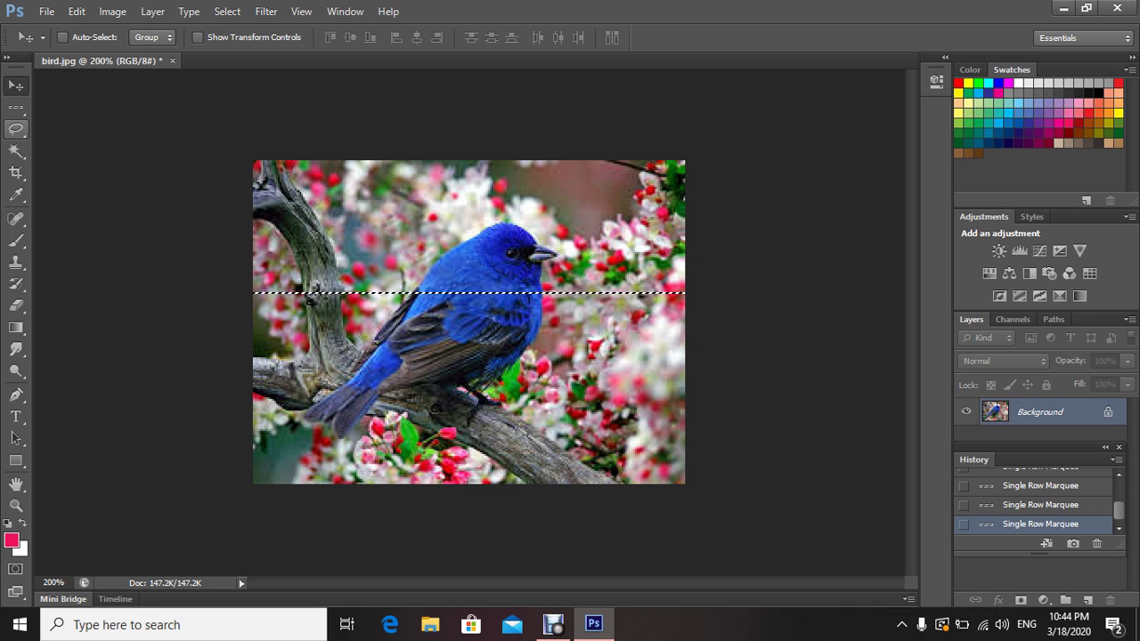
# Step: Deselect the single-row selection, pick the Lasso tool, and zoom the image to 300%
pyautogui.hotkey('ctrl', 'd')
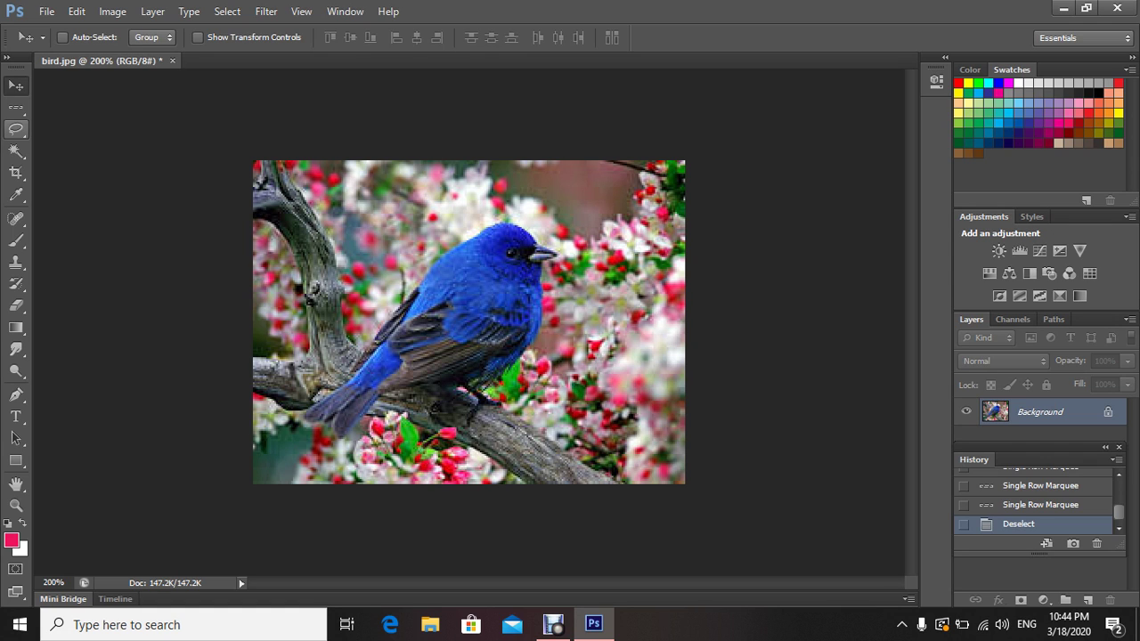
pyautogui.press('v')
pyautogui.press('l')
pyautogui.press('l')
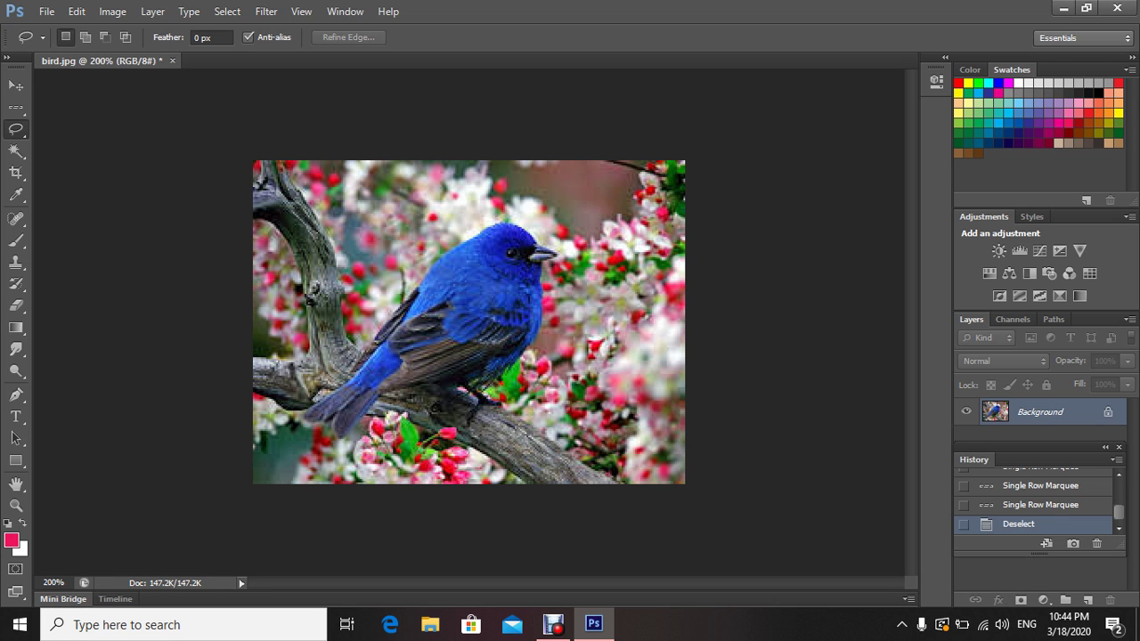
pyautogui.hotkey('ctrl', '+')
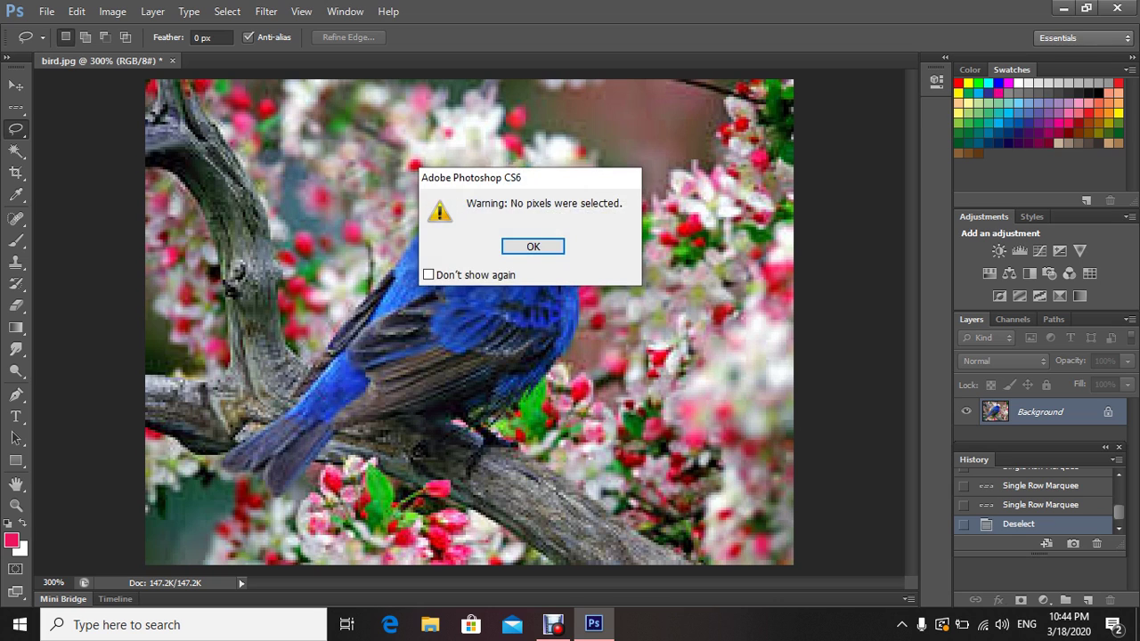
# Step: Dismiss the no-pixels warning and trace a closed freehand lasso outline from the bird's tail around its body
pyautogui.click(533, 245)
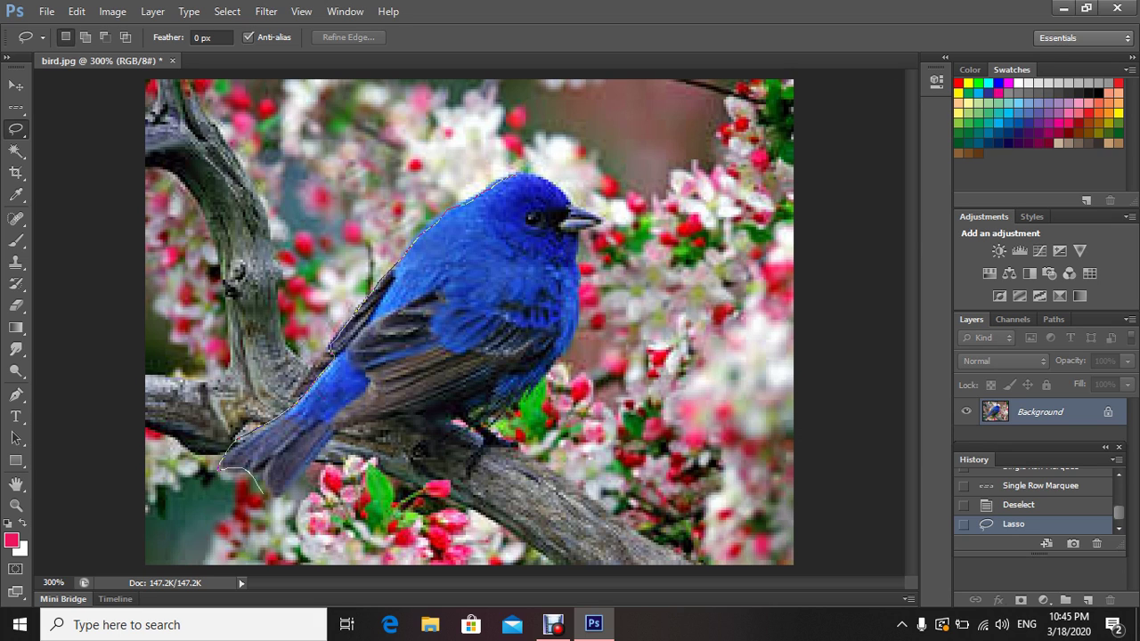
pyautogui.moveTo(262, 493); pyautogui.dragTo(300, 479)
pyautogui.moveTo(331, 442)
pyautogui.mouseDown()
pyautogui.moveTo(411, 420)
pyautogui.moveTo(464, 423)
pyautogui.moveTo(545, 377)
pyautogui.moveTo(578, 283)
pyautogui.mouseUp()
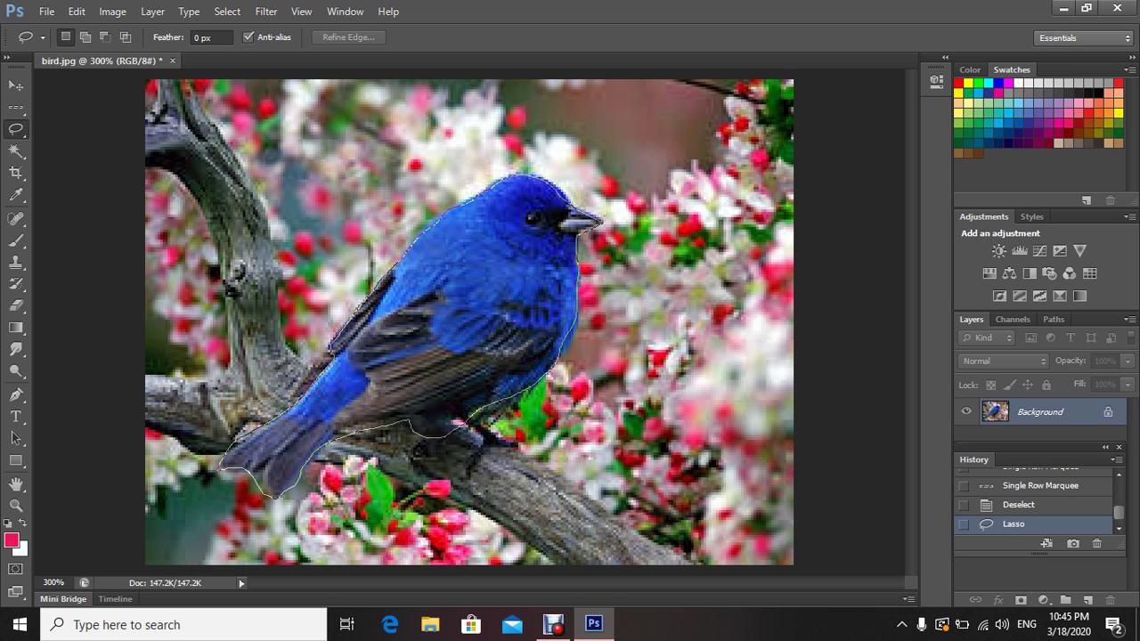
pyautogui.moveTo(222, 464); pyautogui.dragTo(222, 464)
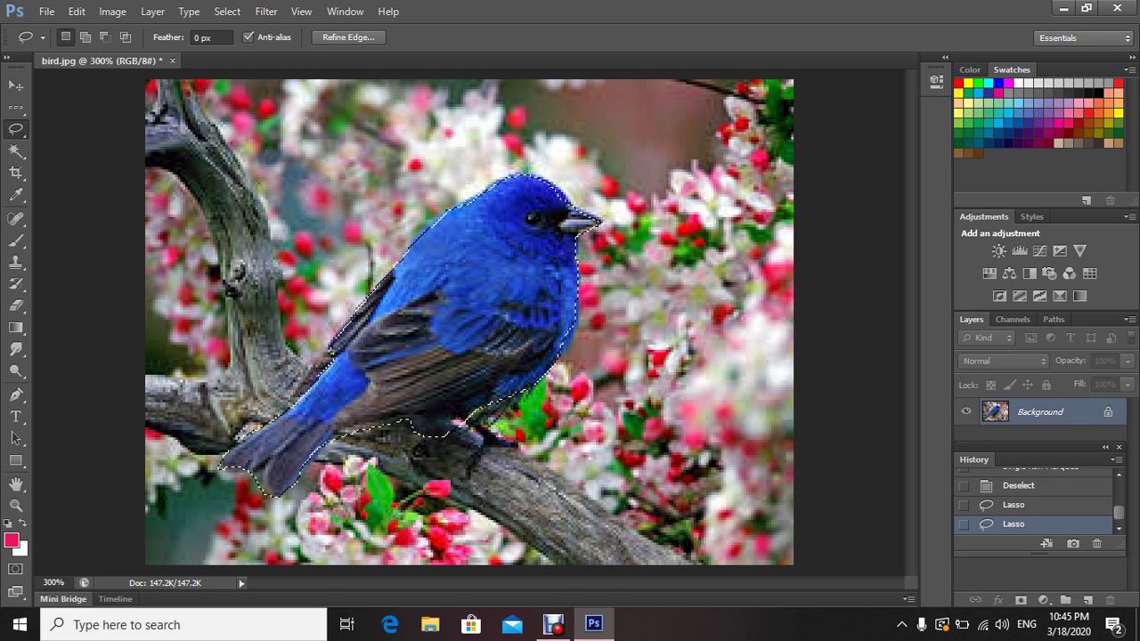
pyautogui.press('v')
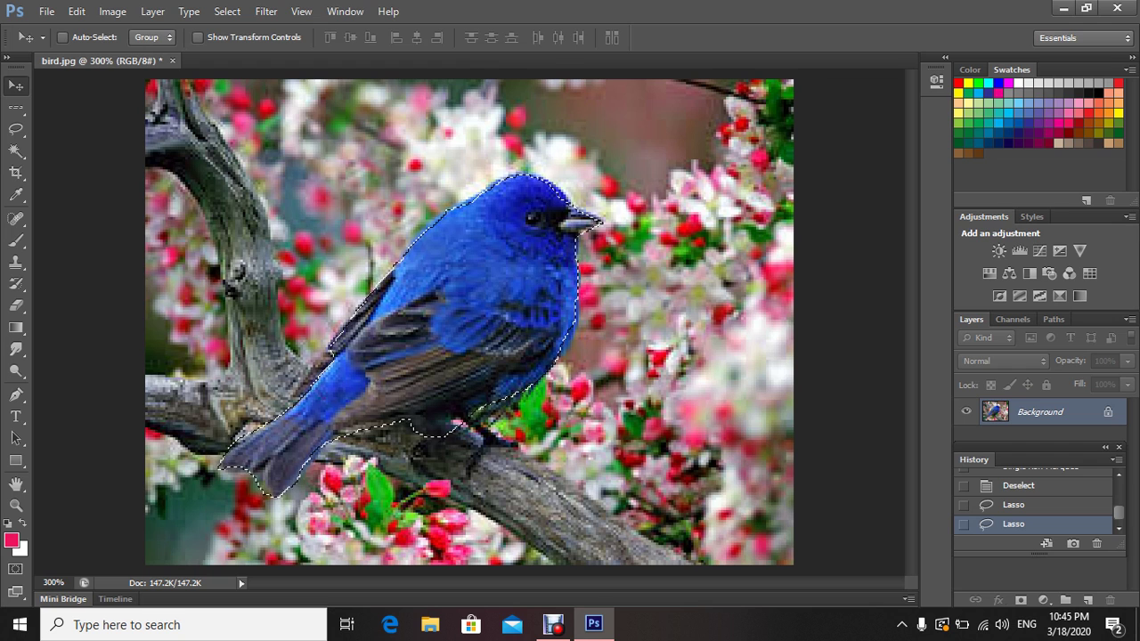
pyautogui.moveTo(526, 230); pyautogui.dragTo(432, 174)
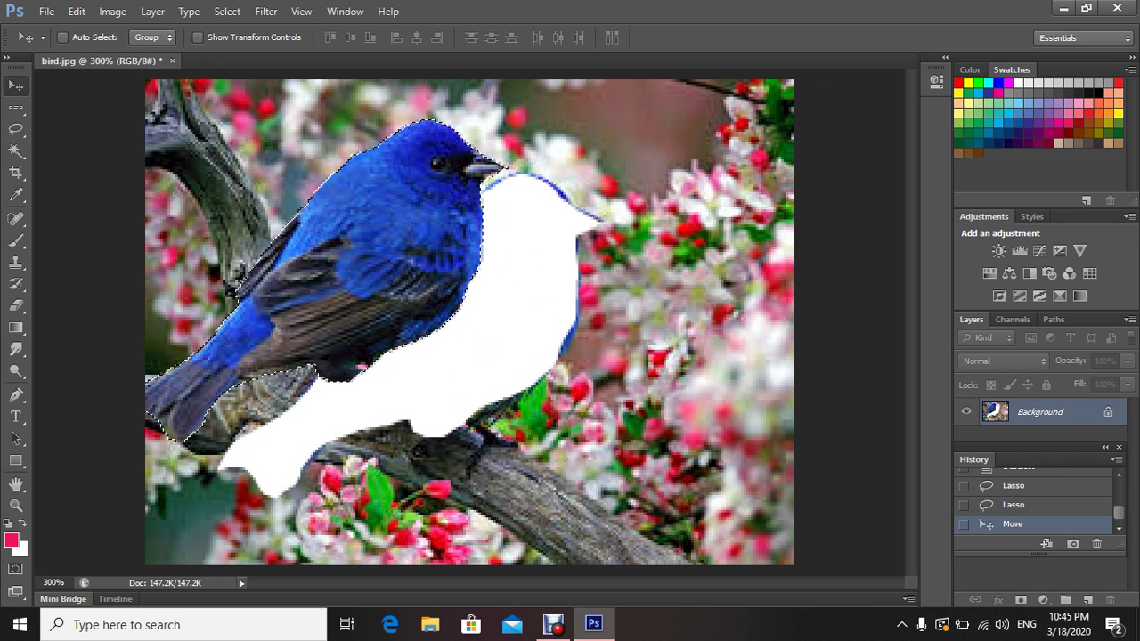
pyautogui.moveTo(399, 217); pyautogui.dragTo(504, 273)
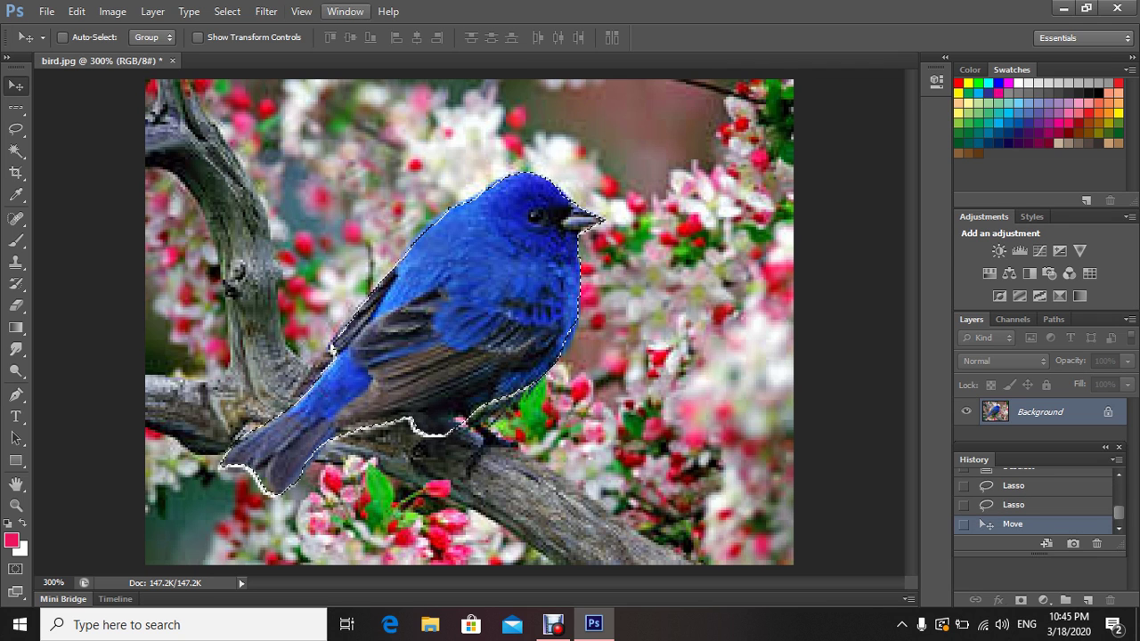
# Step: Hide and reshow the History panel, then revert the photo to its Open state
pyautogui.click(344, 10)
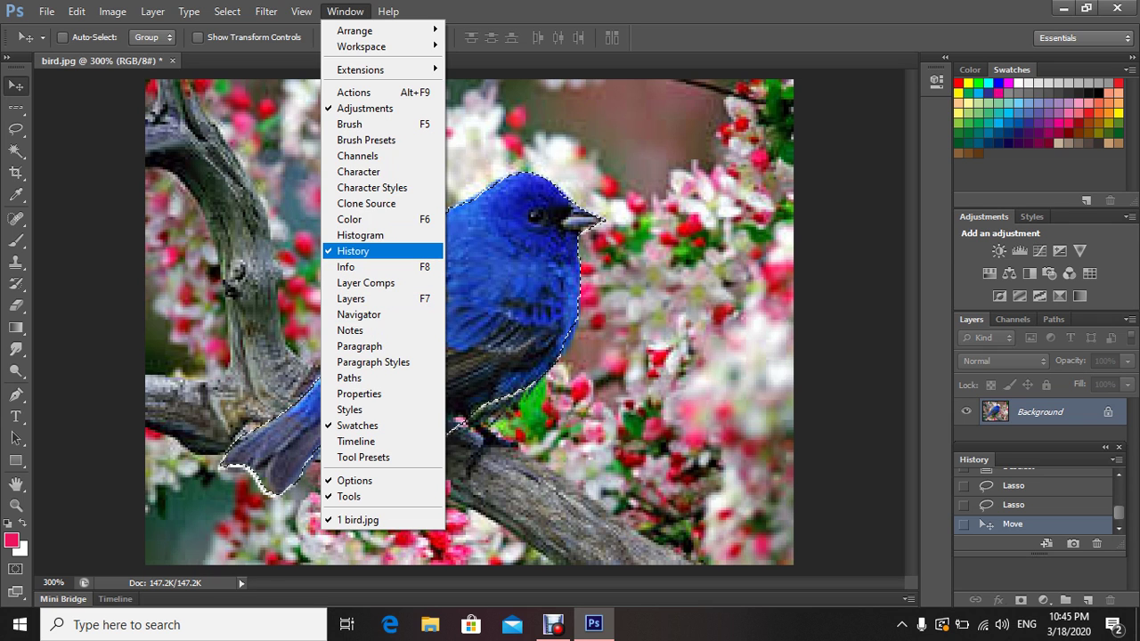
pyautogui.click(365, 251)
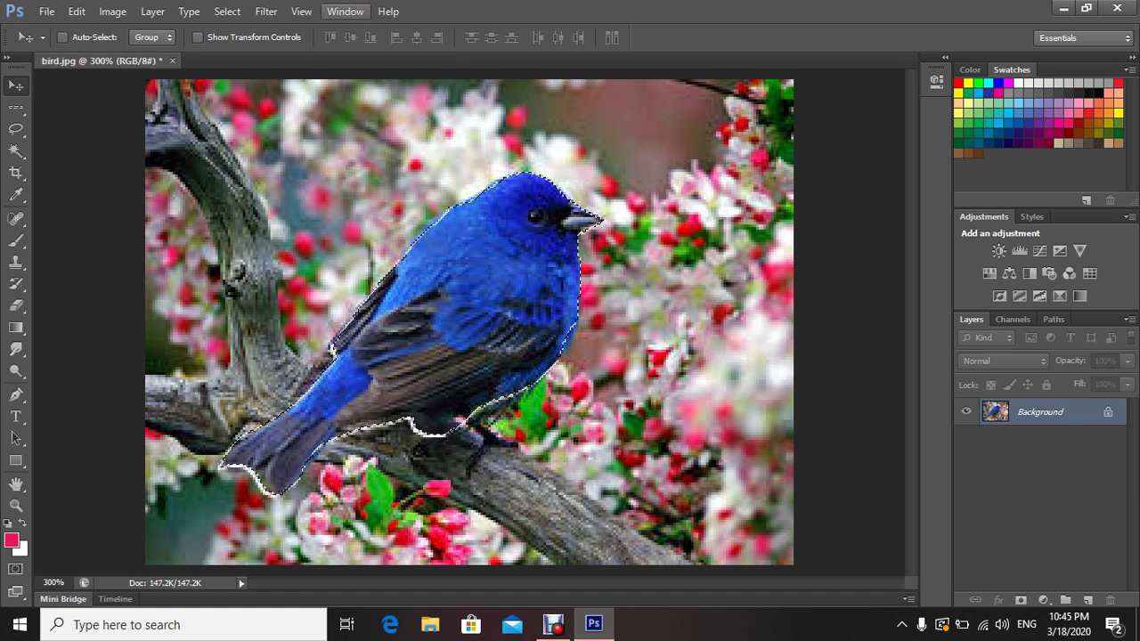
pyautogui.click(345, 10)
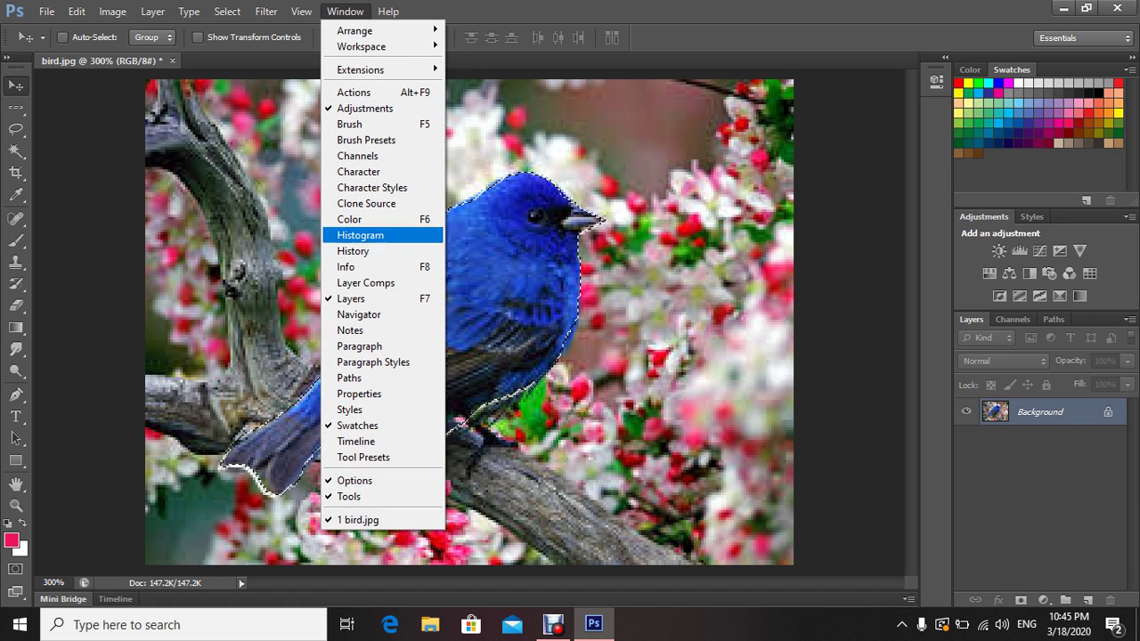
pyautogui.click(365, 251)
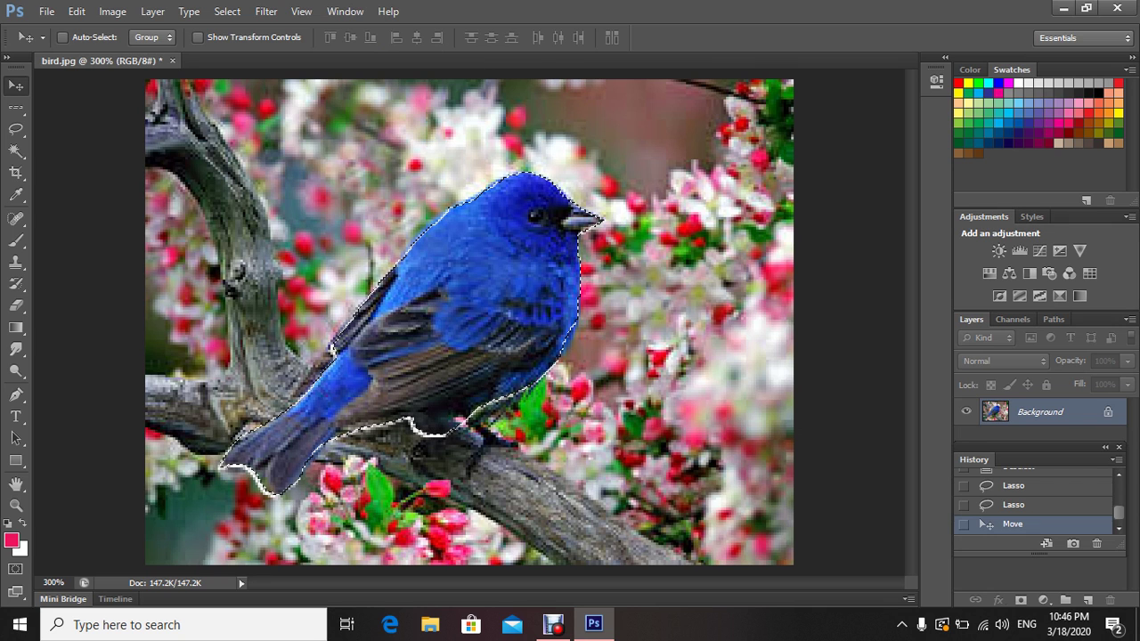
pyautogui.scroll(10, 1032, 503)
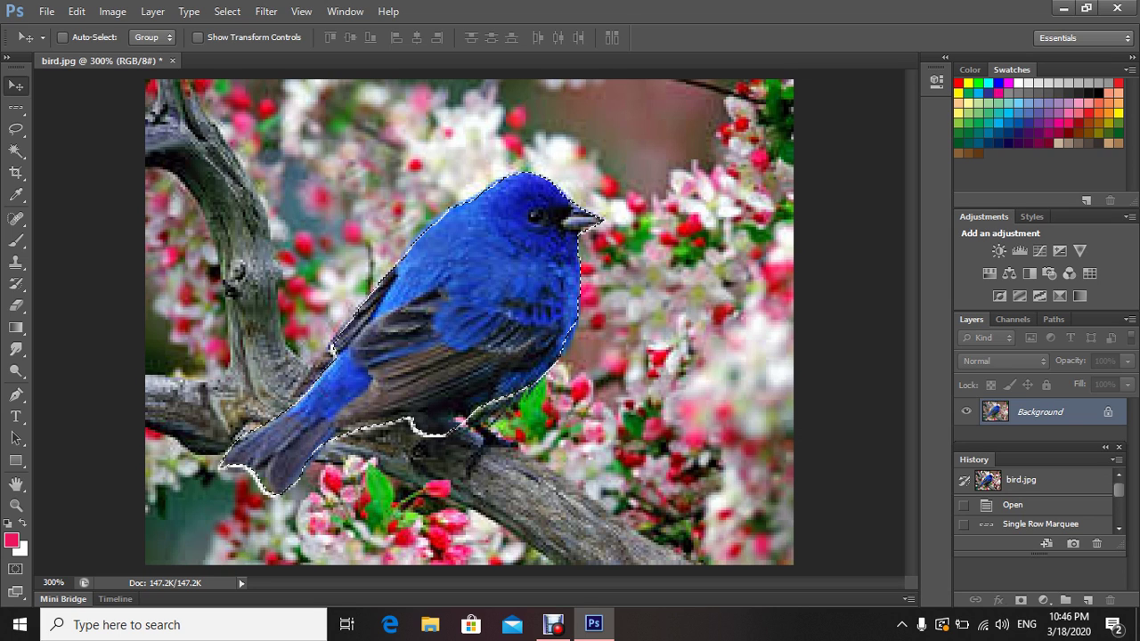
pyautogui.scroll(-8, 1033, 503)
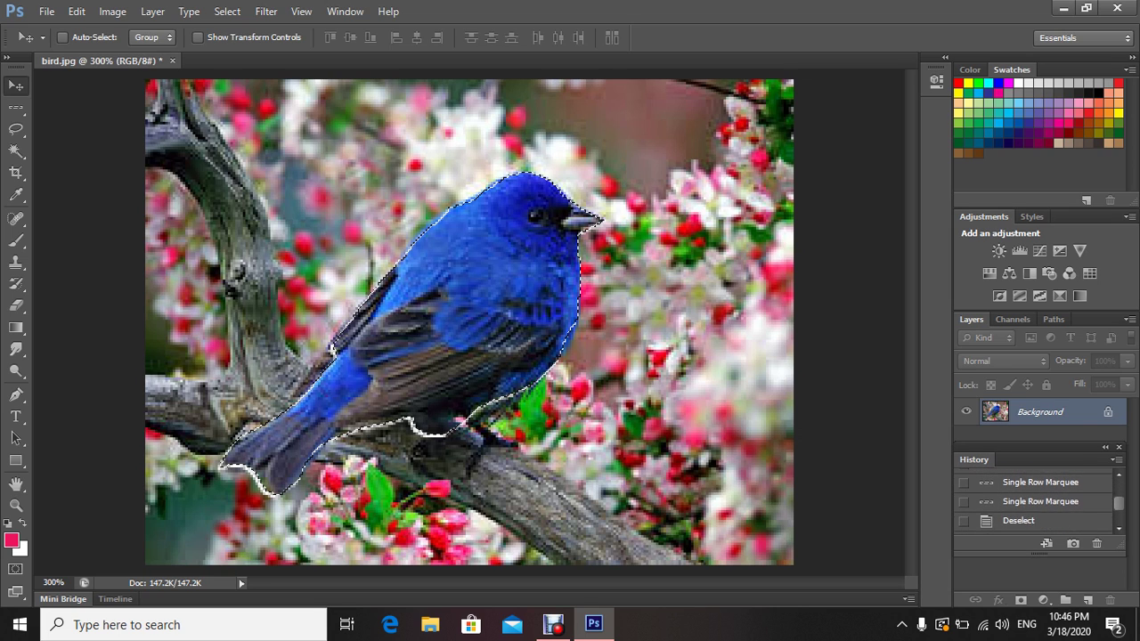
pyautogui.scroll(8, 1032, 503)
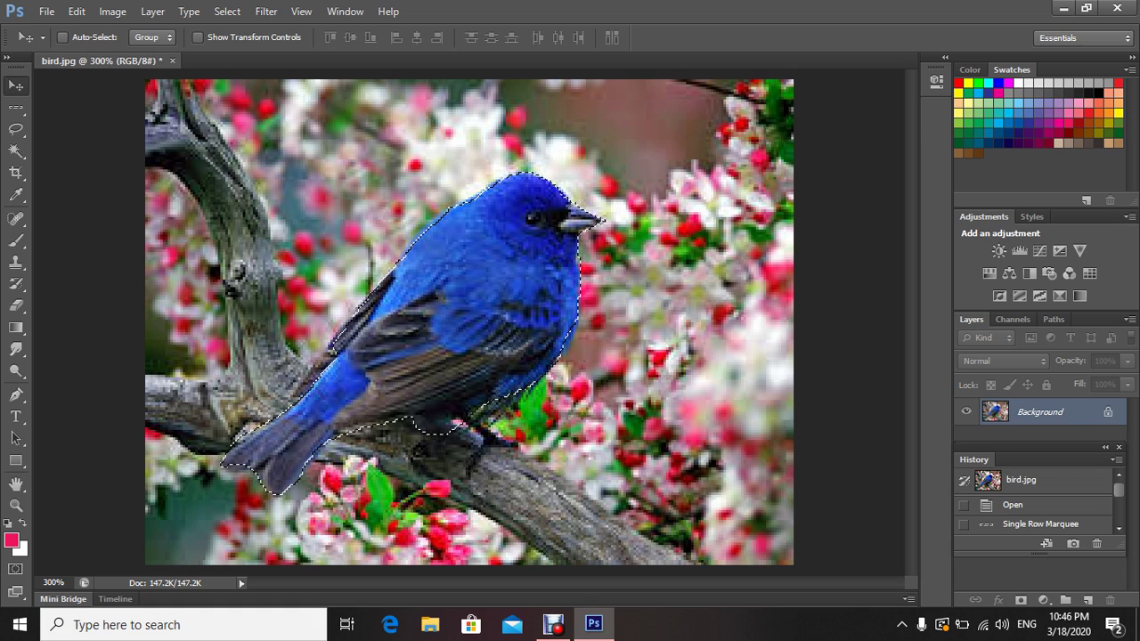
pyautogui.click(1015, 503)
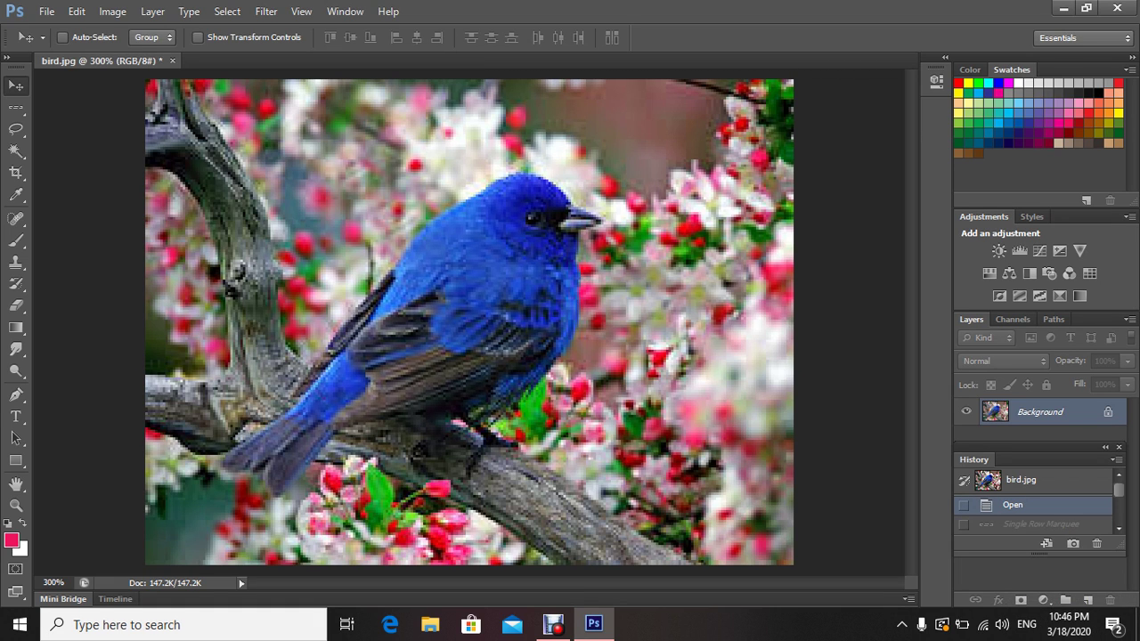
# Step: Switch to the Polygonal Lasso Tool from the lasso flyout
pyautogui.click(16, 128)
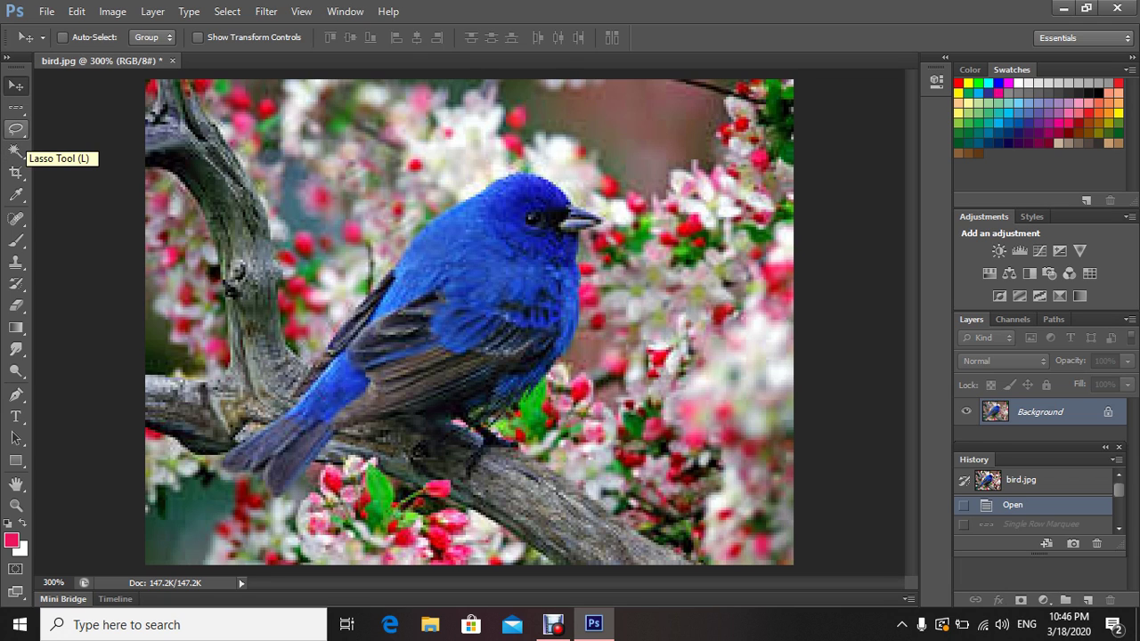
pyautogui.click(16, 129)
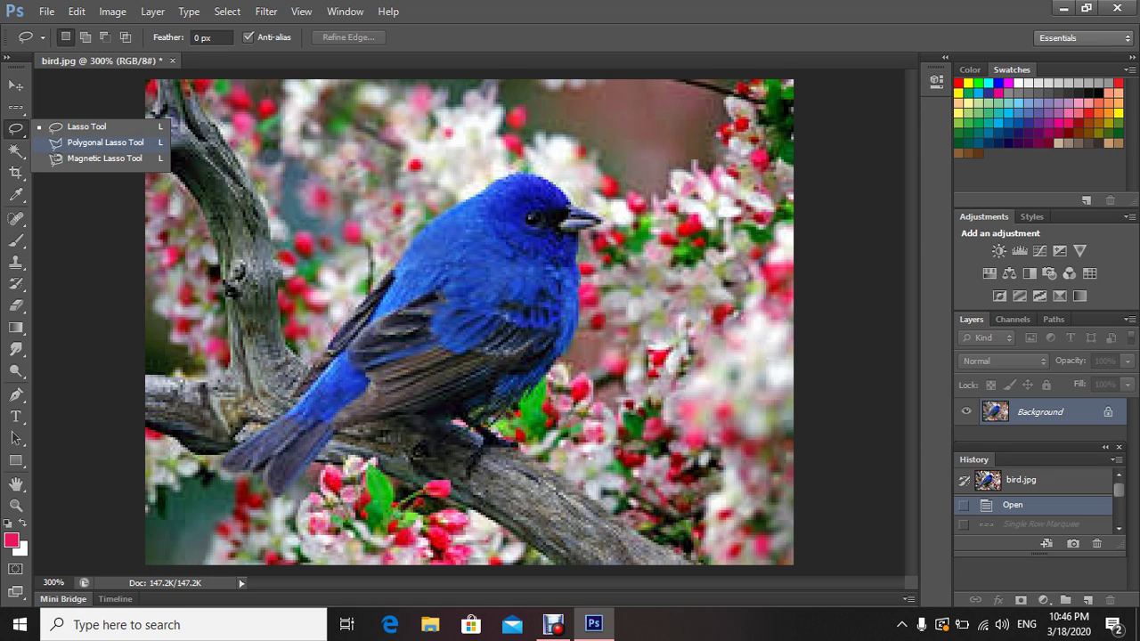
pyautogui.click(105, 142)
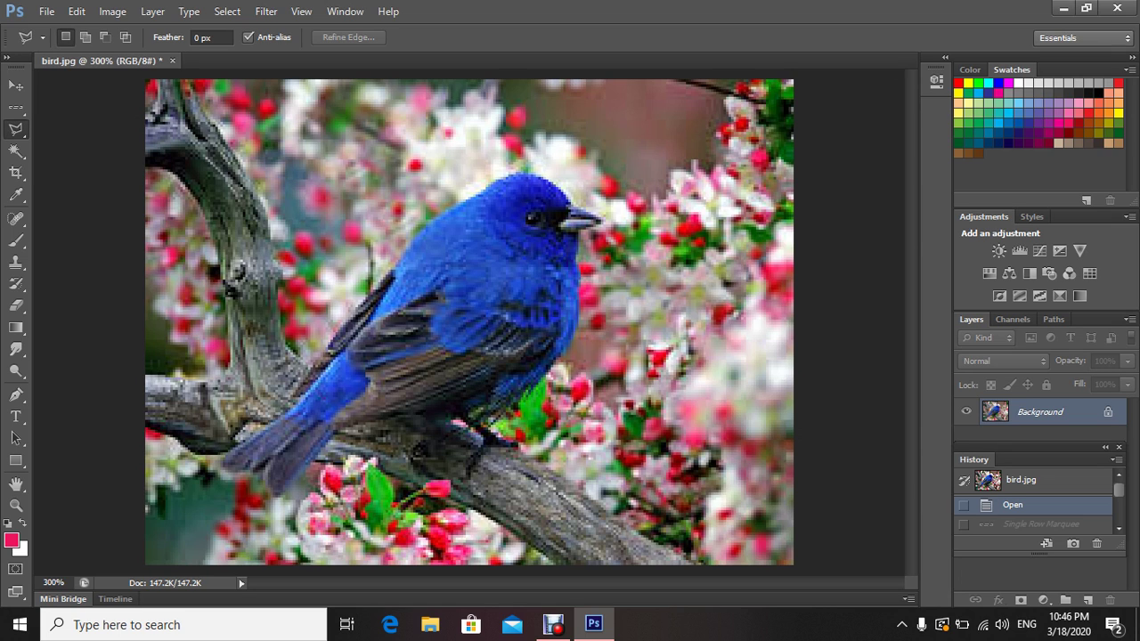
# Step: Place polygon corners around the bird's head, tail, branch and beak, closing at the start point
pyautogui.click(521, 158)
pyautogui.click(426, 199)
pyautogui.click(195, 459)
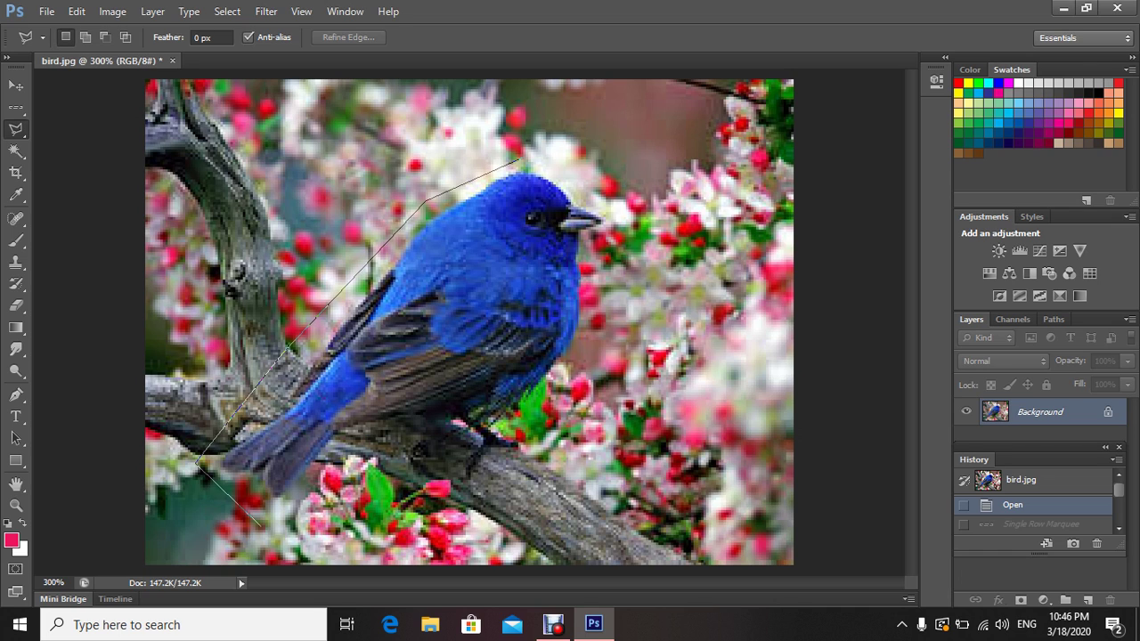
pyautogui.click(260, 525)
pyautogui.click(387, 480)
pyautogui.click(470, 476)
pyautogui.click(512, 438)
pyautogui.click(554, 392)
pyautogui.click(621, 208)
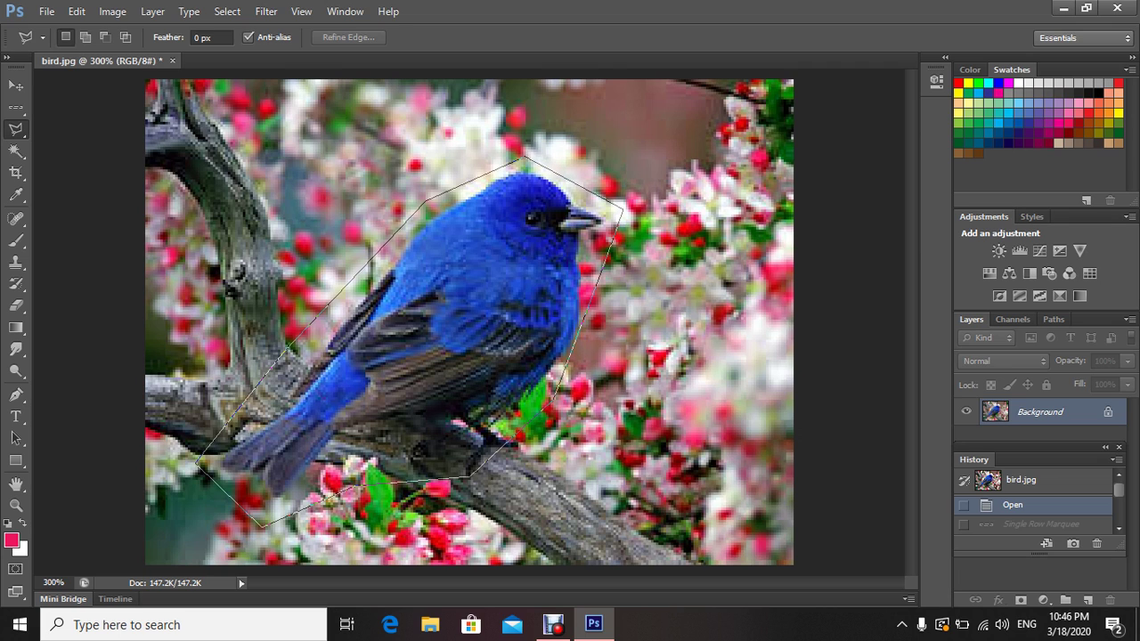
pyautogui.click(522, 159)
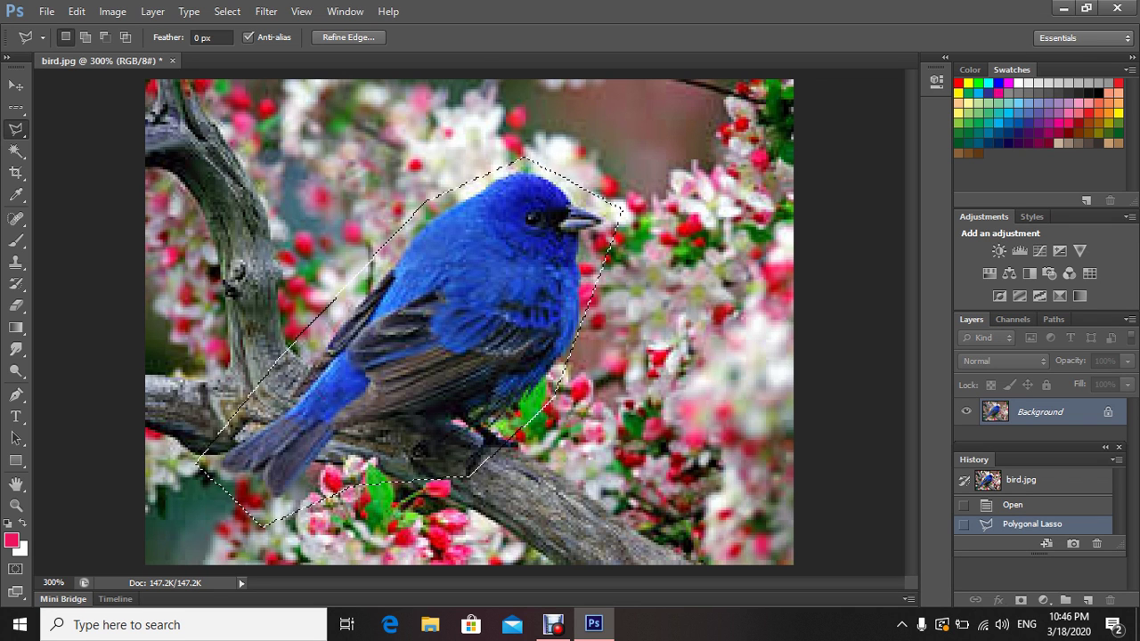
# Step: Copy and paste the selected bird onto Layer 1, then drag the copy down and right
pyautogui.press('alt')
pyautogui.click(76, 11)
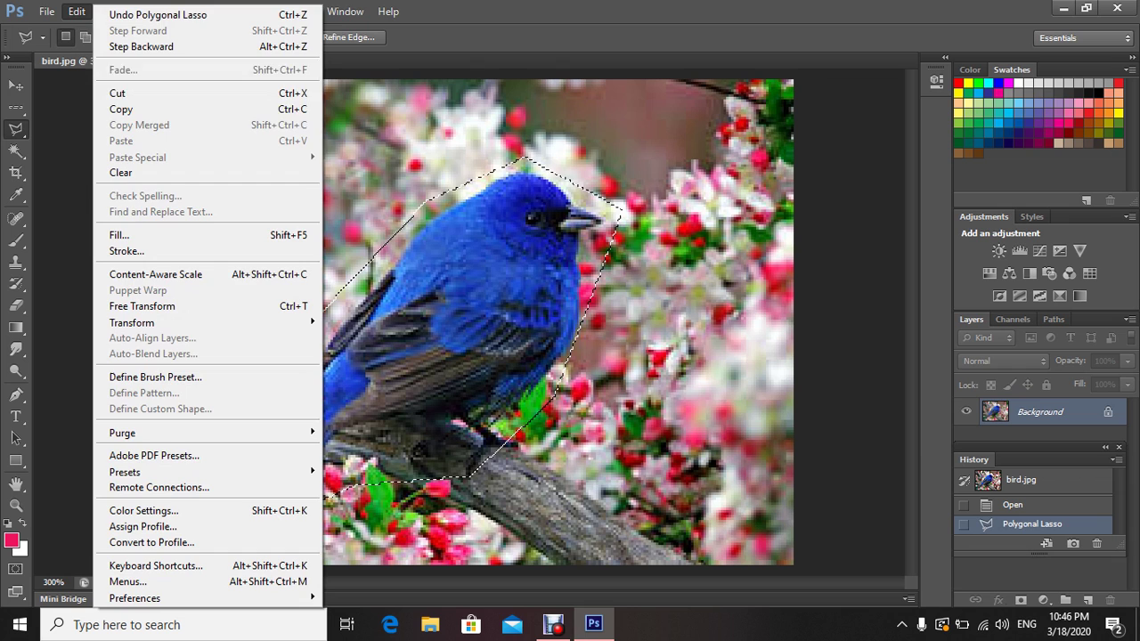
pyautogui.click(121, 109)
pyautogui.click(77, 11)
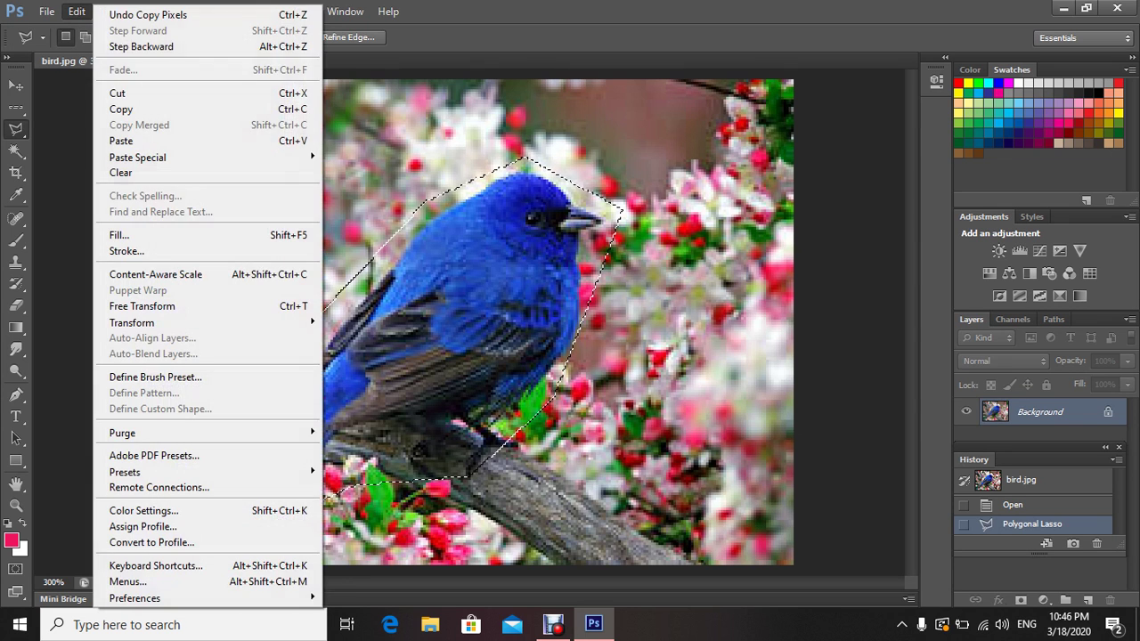
pyautogui.click(121, 141)
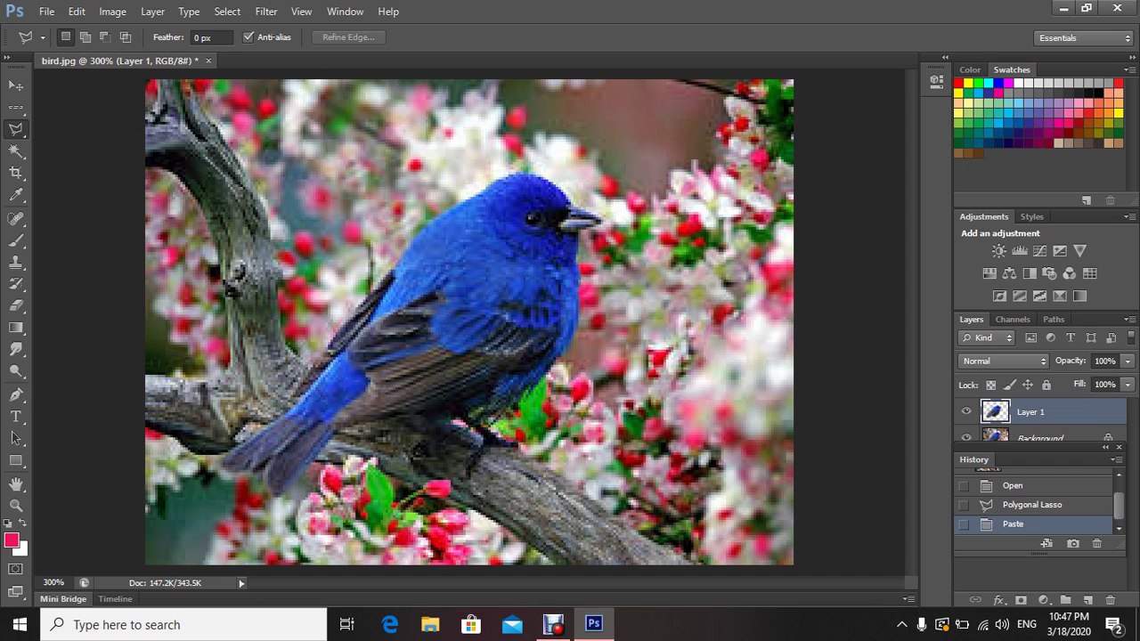
pyautogui.press('v')
pyautogui.moveTo(512, 236); pyautogui.dragTo(606, 285)
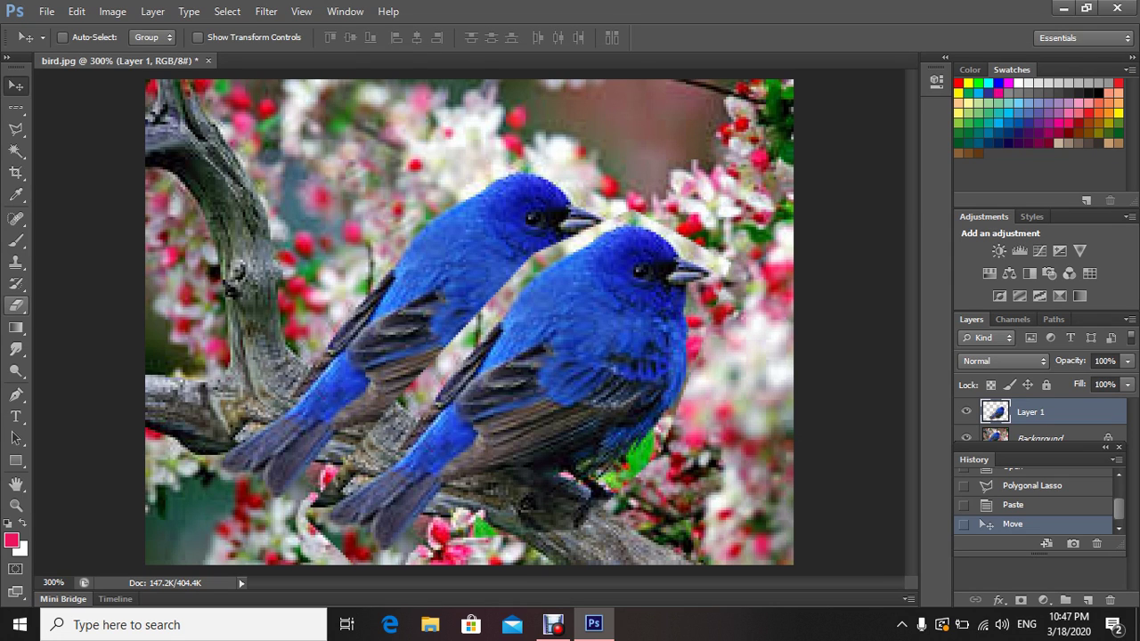
# Step: Erase the copied background around the lower bird's tail and the green patch beside its belly
pyautogui.click(16, 305)
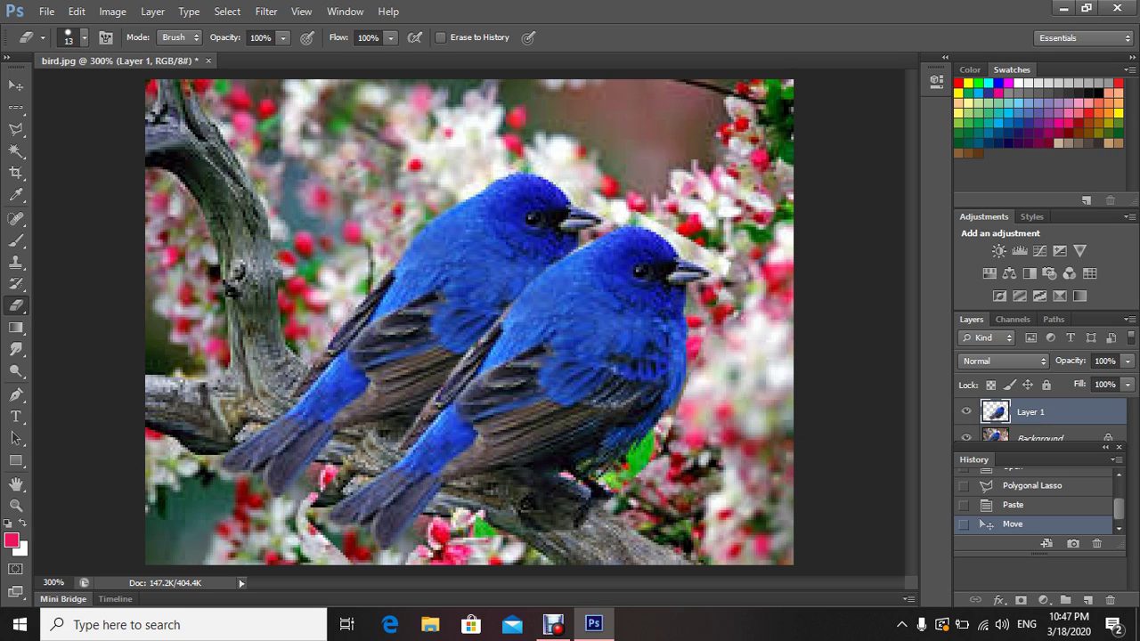
pyautogui.moveTo(384, 441)
pyautogui.mouseDown()
pyautogui.moveTo(316, 510)
pyautogui.moveTo(361, 548)
pyautogui.mouseUp()
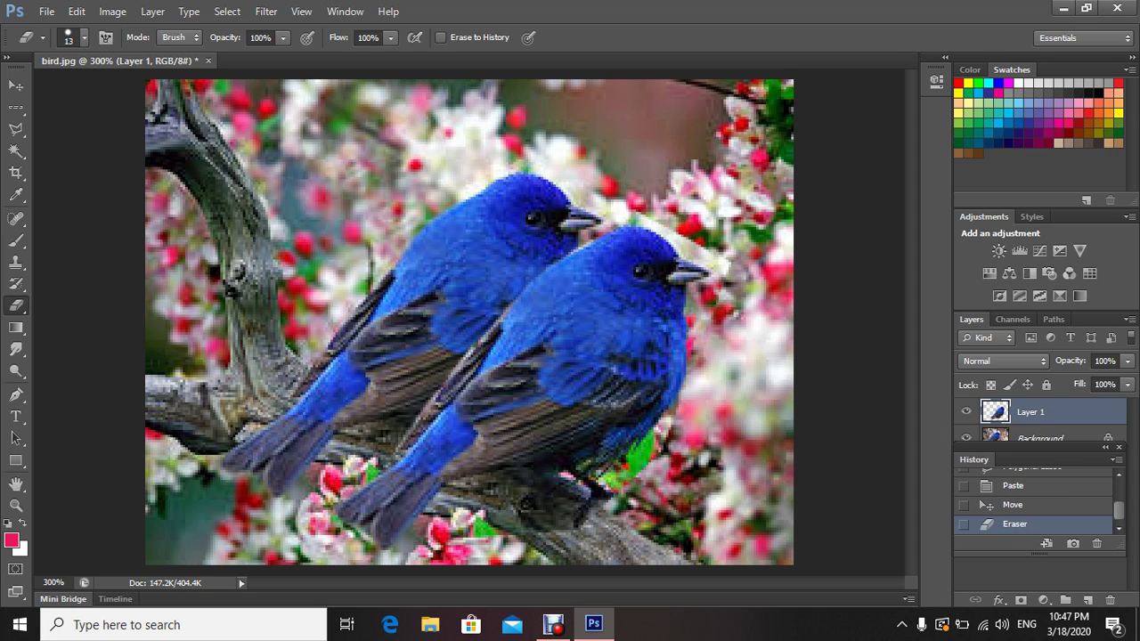
pyautogui.moveTo(648, 445)
pyautogui.mouseDown()
pyautogui.moveTo(589, 506)
pyautogui.moveTo(506, 535)
pyautogui.mouseUp()
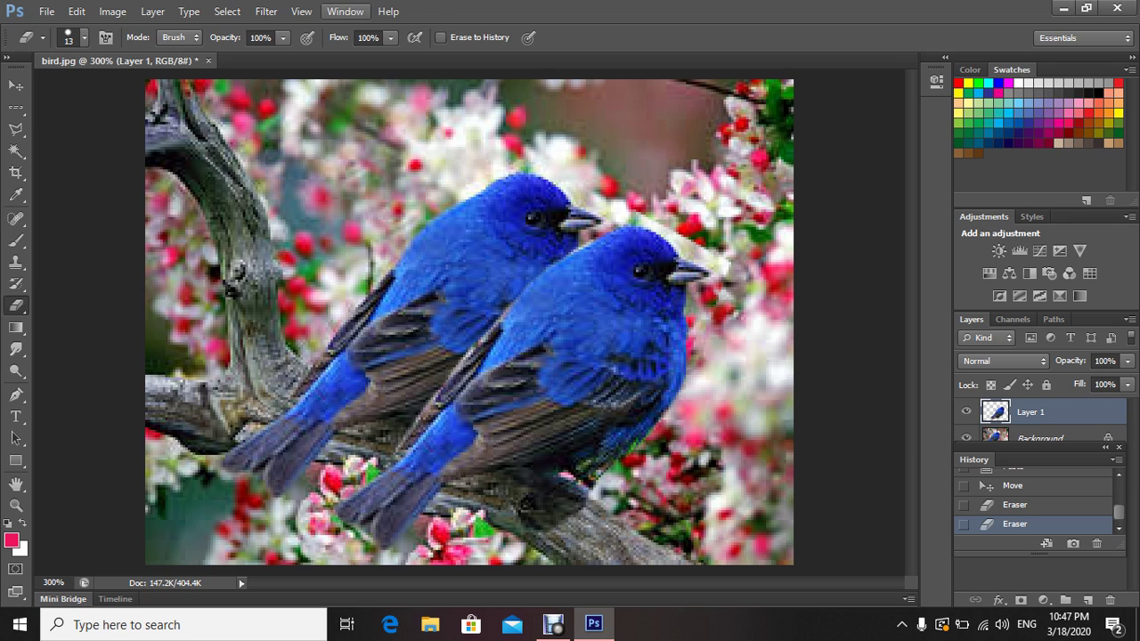
pyautogui.click(345, 11)
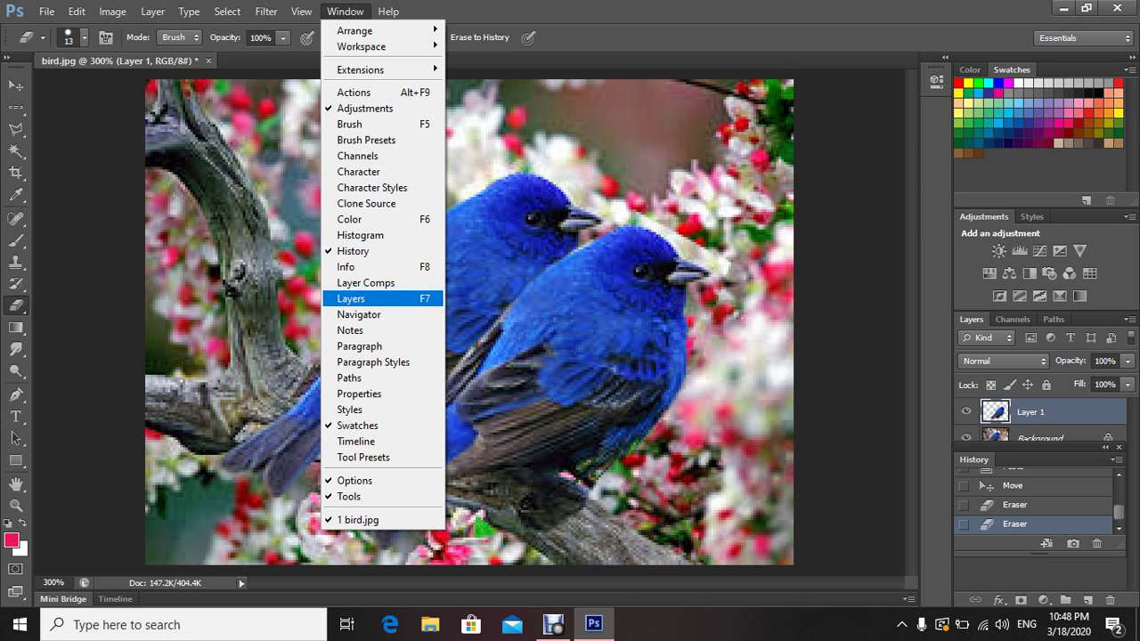
pyautogui.click(356, 298)
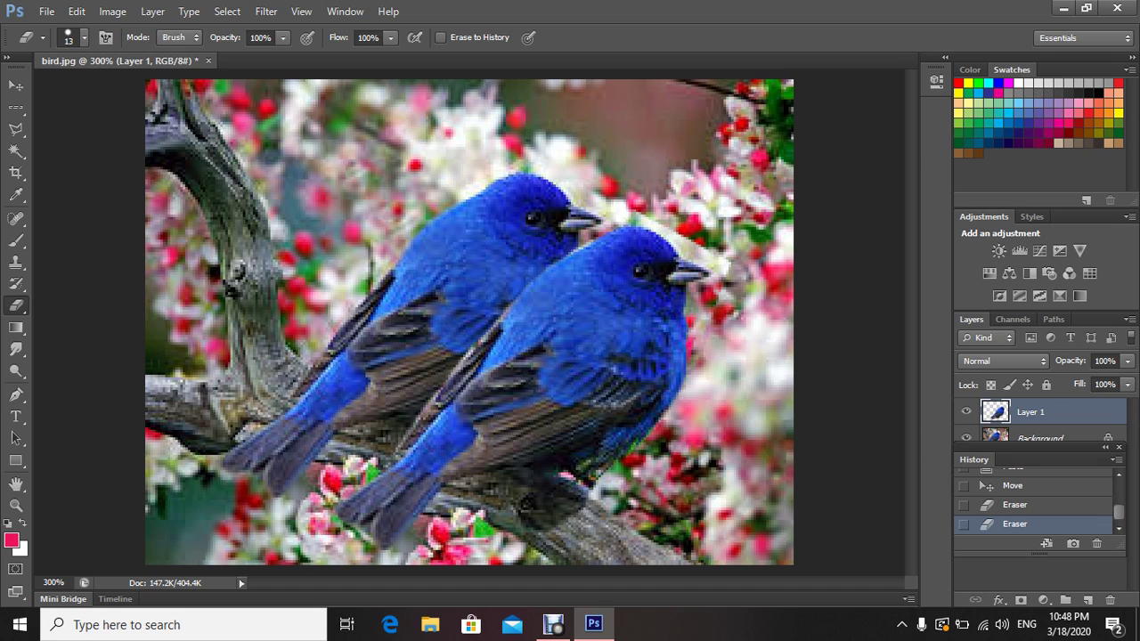
pyautogui.click(966, 412)
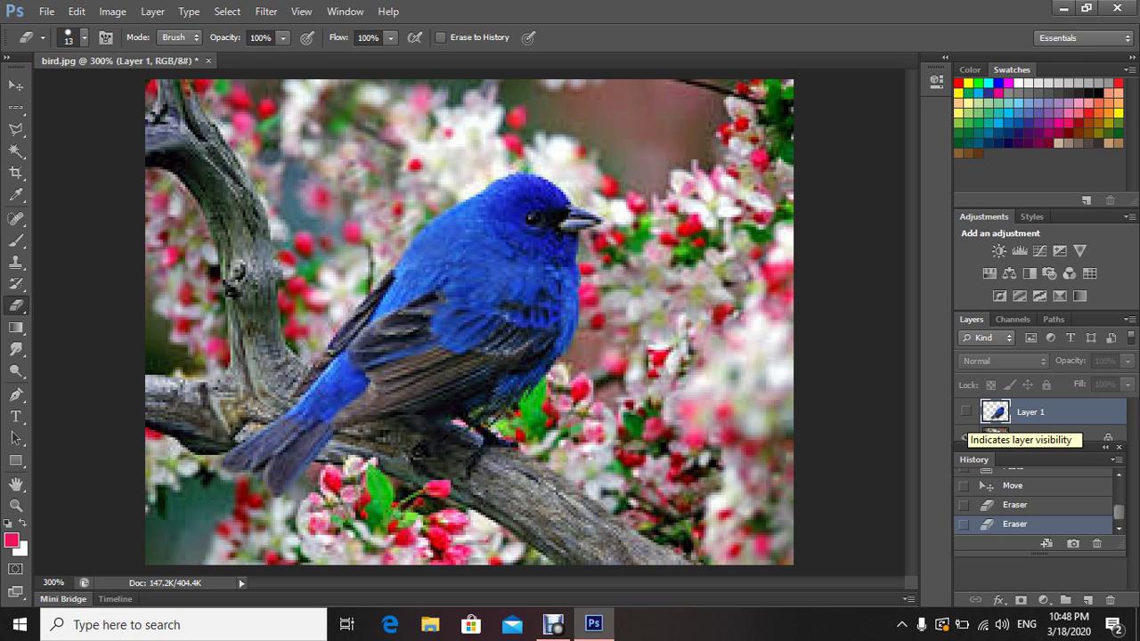
pyautogui.click(966, 412)
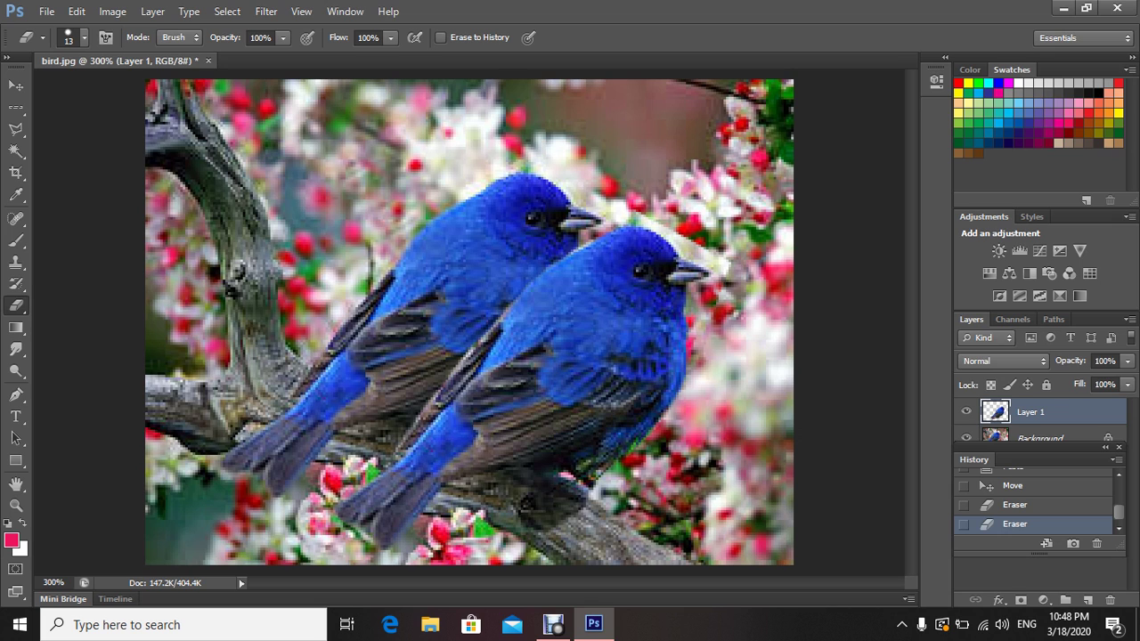
pyautogui.click(966, 411)
pyautogui.click(967, 411)
# Step: Erase stray pixels near the birds' heads, undo and redo it, then check the result back at 300%
pyautogui.moveTo(595, 241); pyautogui.dragTo(563, 259)
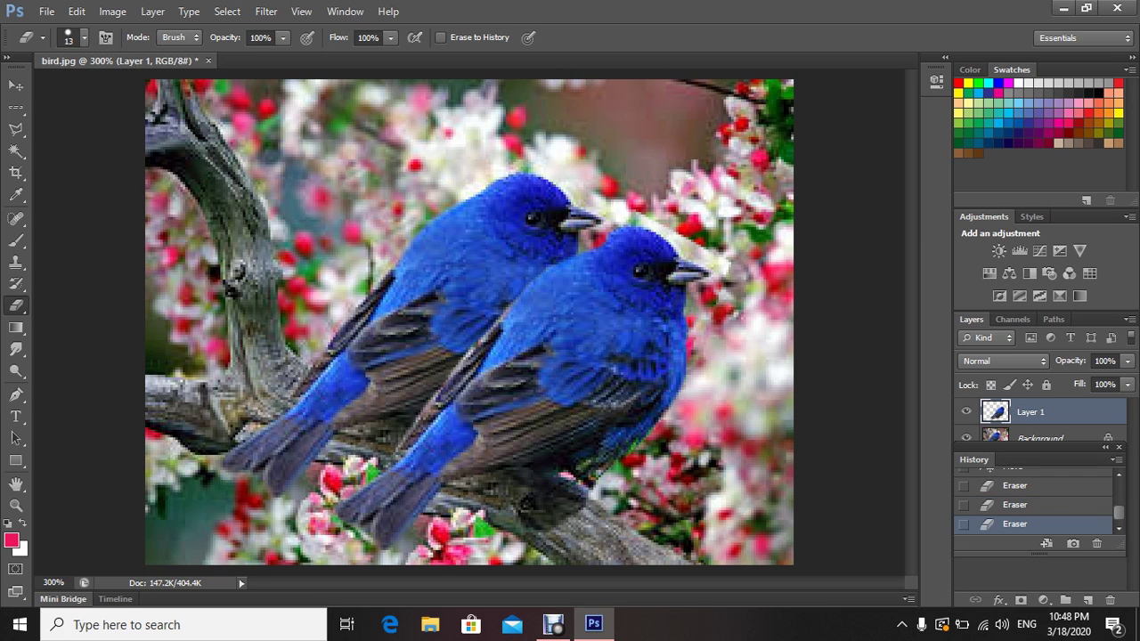
pyautogui.hotkey('ctrl', 'z')
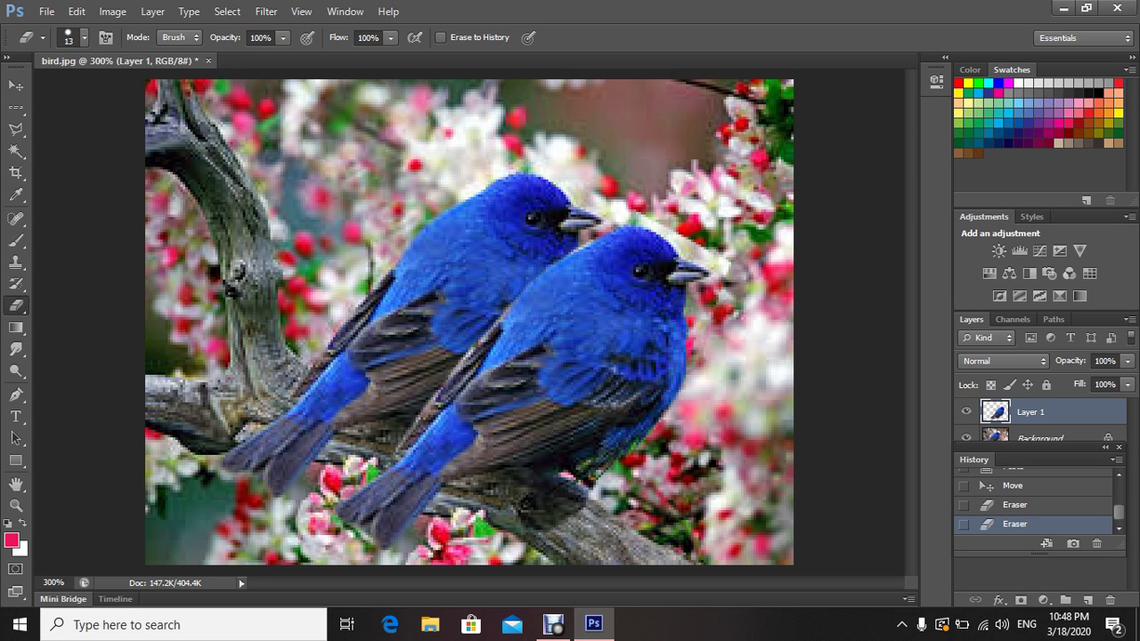
pyautogui.hotkey('ctrl', 'z')
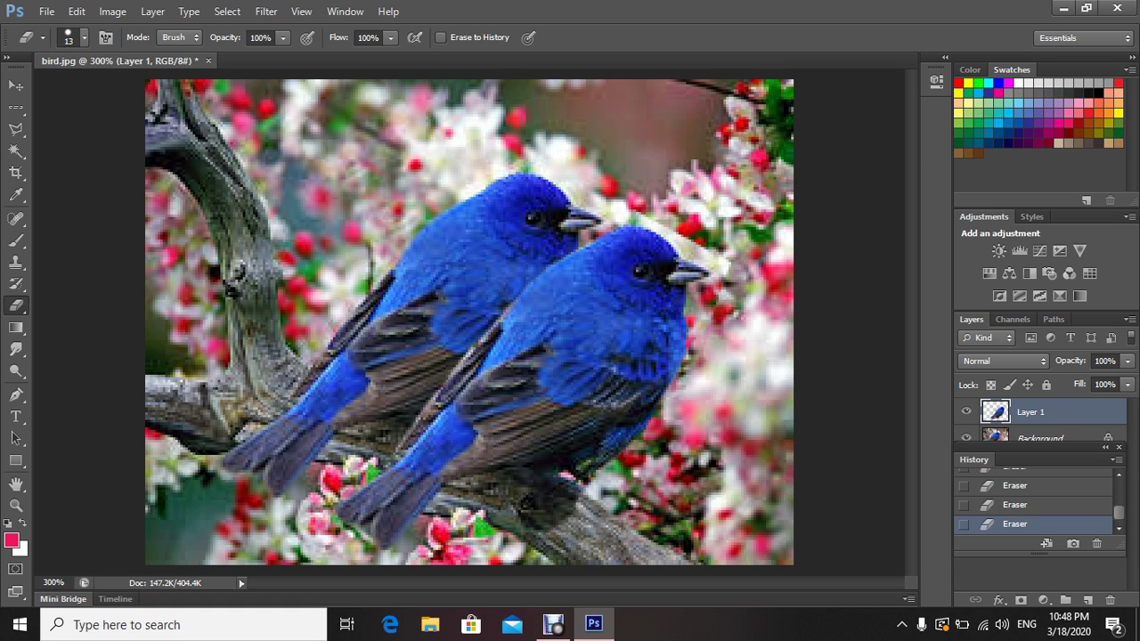
pyautogui.hotkey('ctrl', '-')
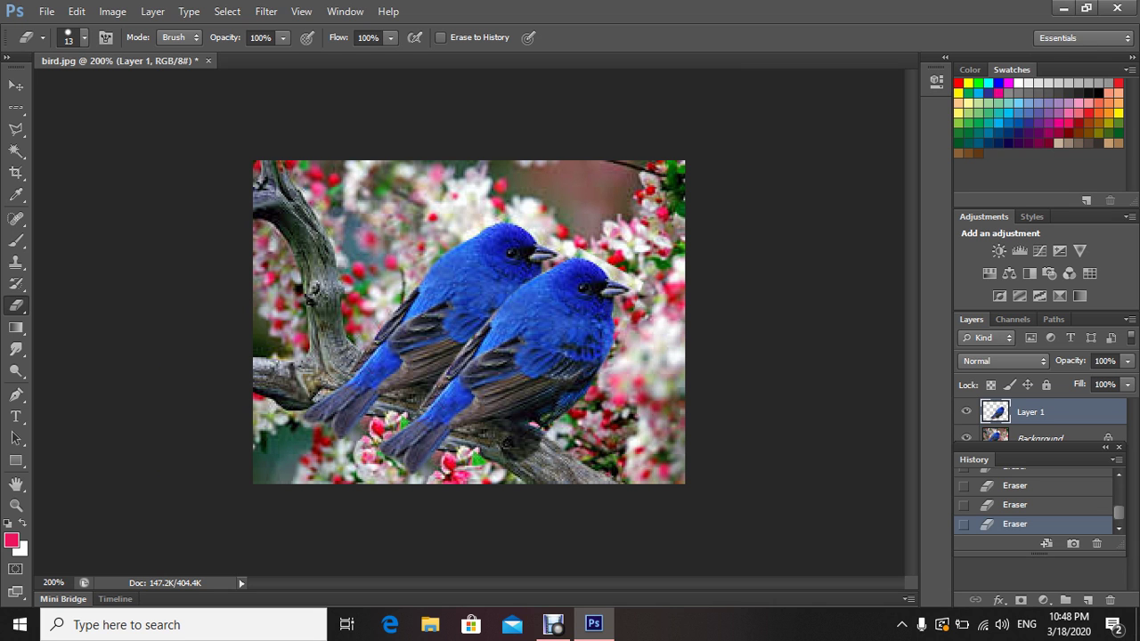
pyautogui.hotkey('ctrl', '+')
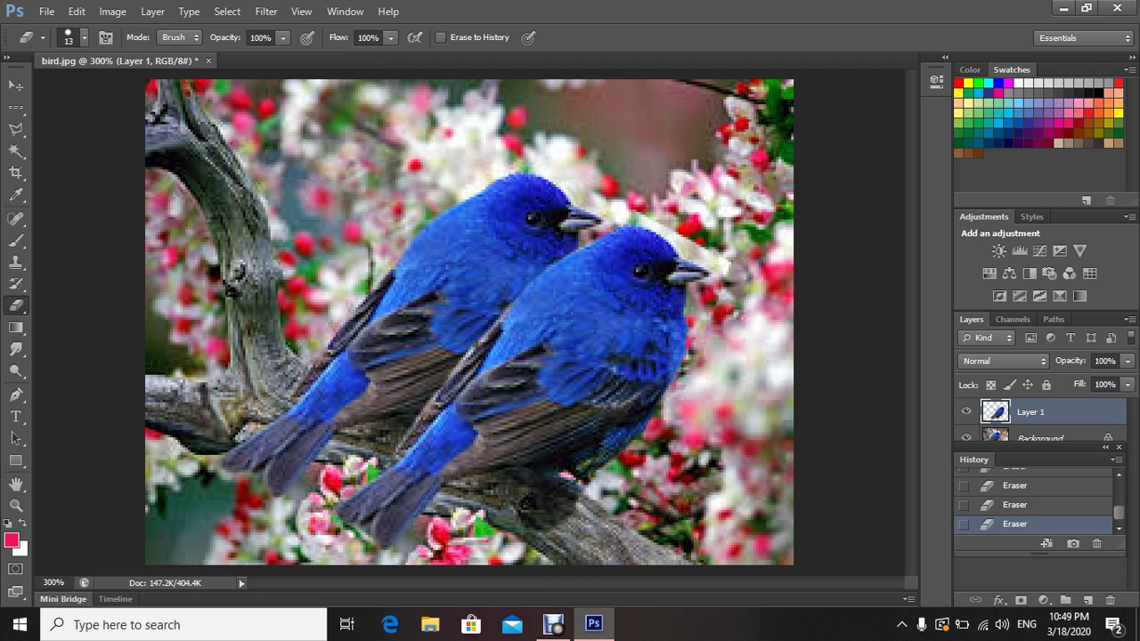
# Step: Trace around both birds with the Magnetic Lasso Tool, removing misplaced points, and close the selection
pyautogui.click(16, 129)
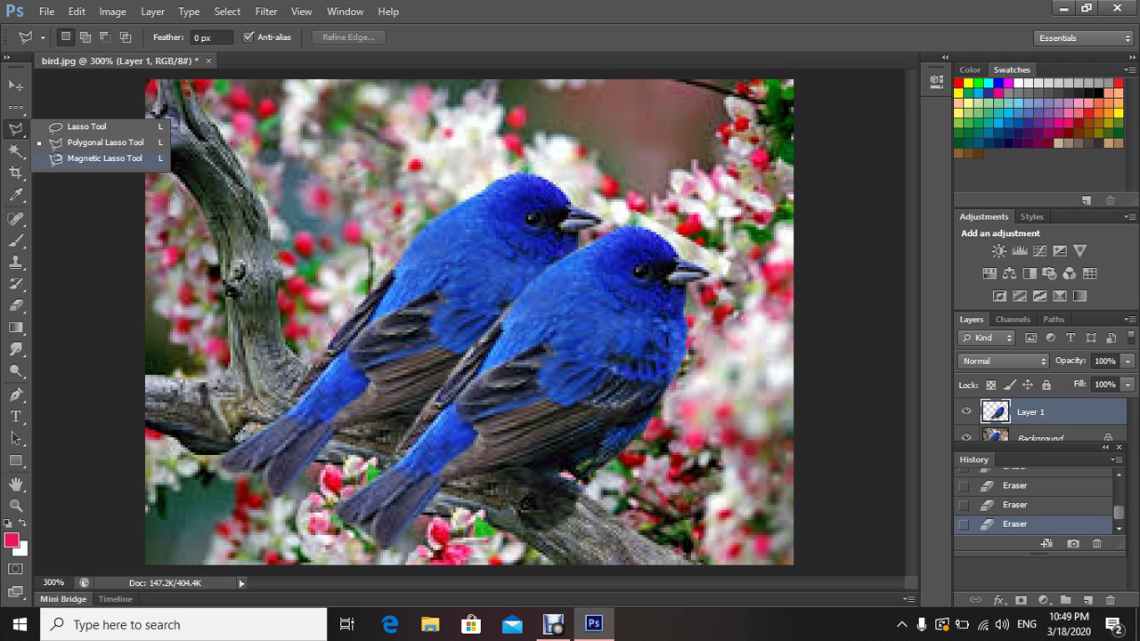
pyautogui.click(104, 158)
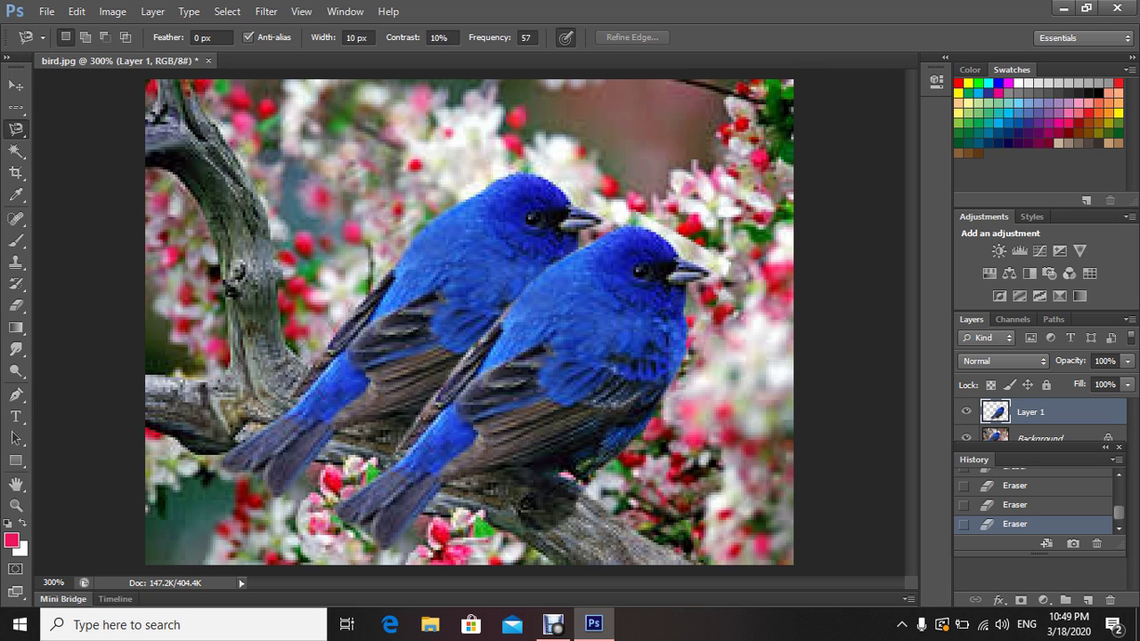
pyautogui.click(490, 185)
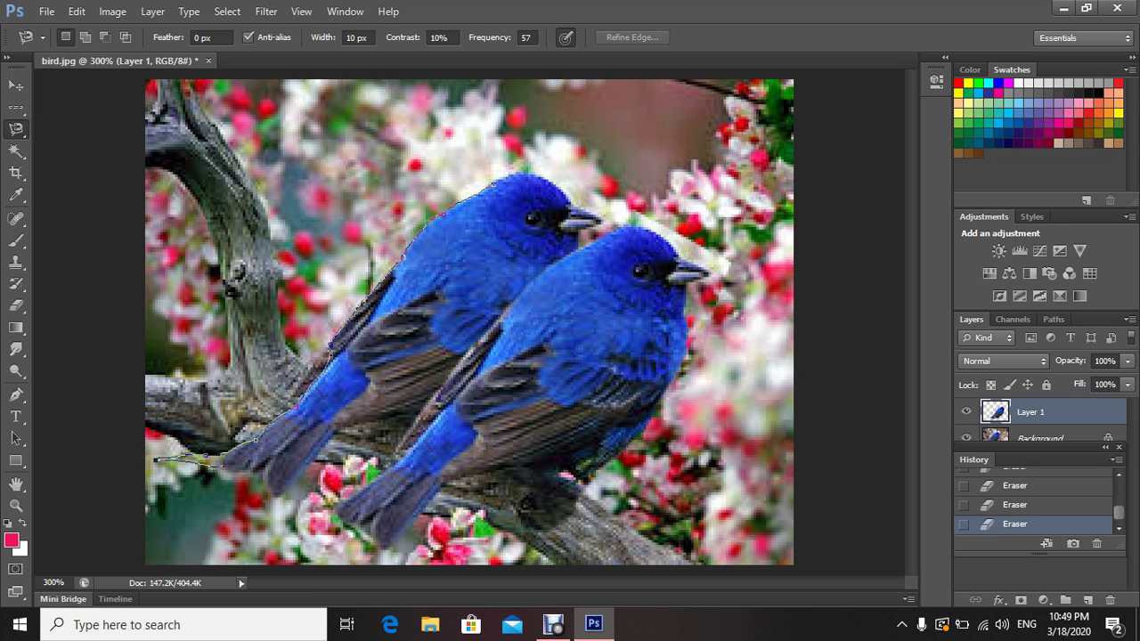
pyautogui.press('BackSpace')
pyautogui.press('BackSpace')
pyautogui.press('BackSpace')
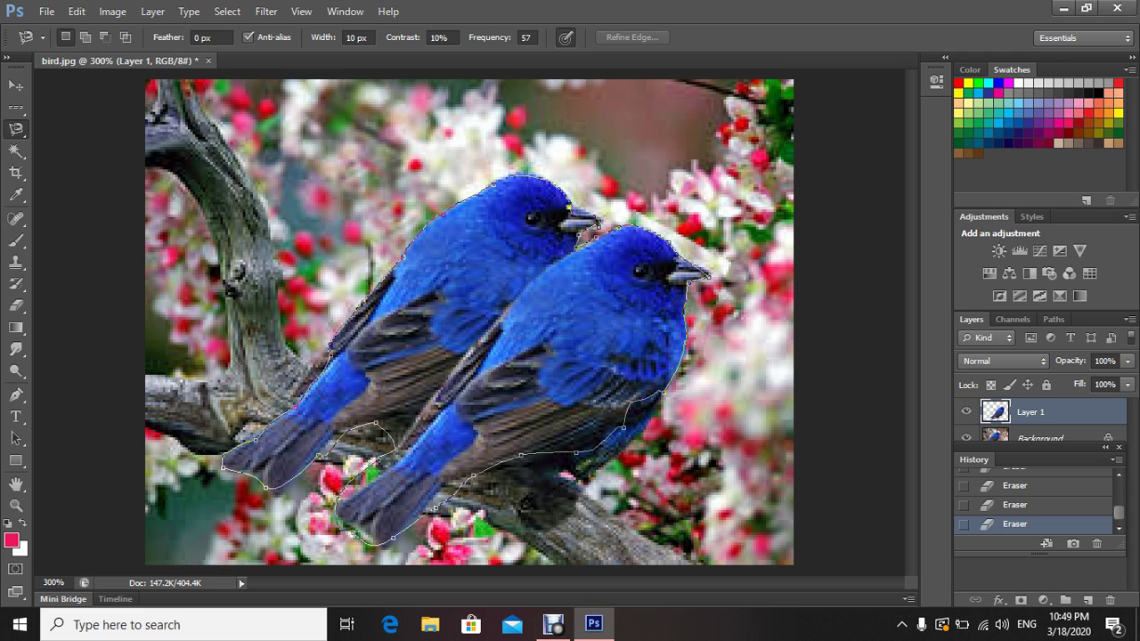
pyautogui.doubleClick(502, 180)
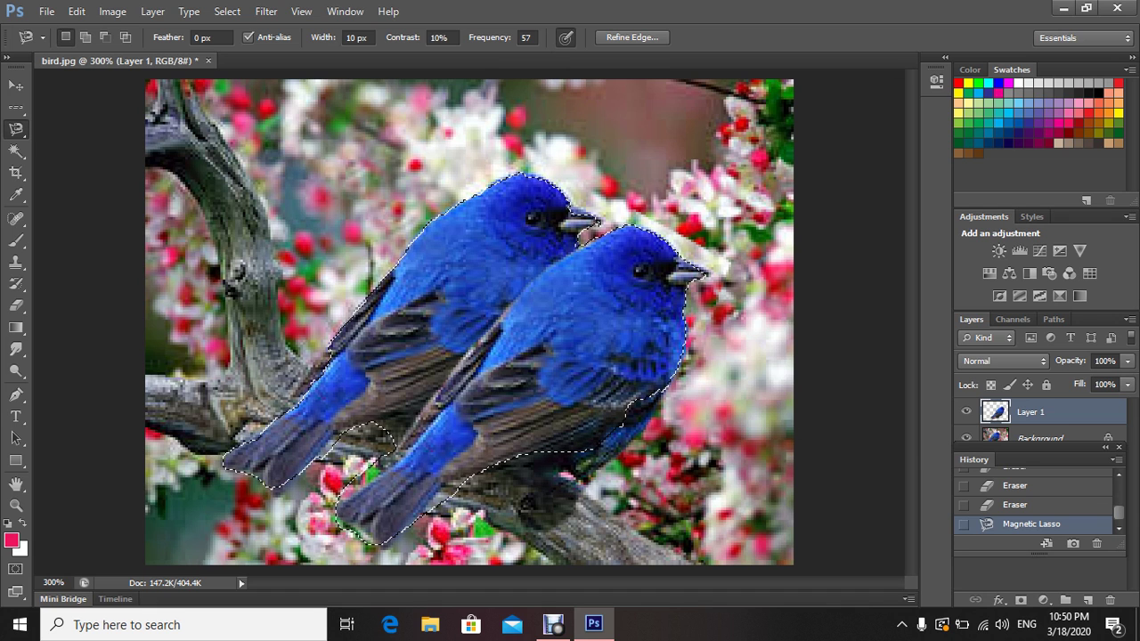
# Step: Copy the lassoed birds and paste them onto a new Layer 2
pyautogui.click(77, 11)
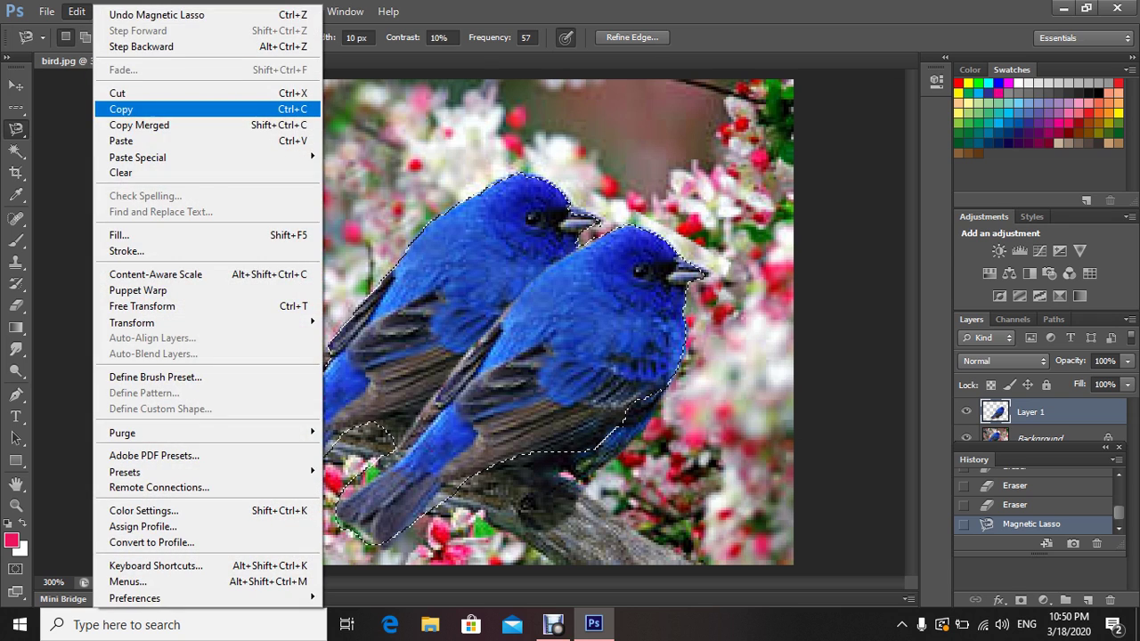
pyautogui.click(121, 109)
pyautogui.click(77, 11)
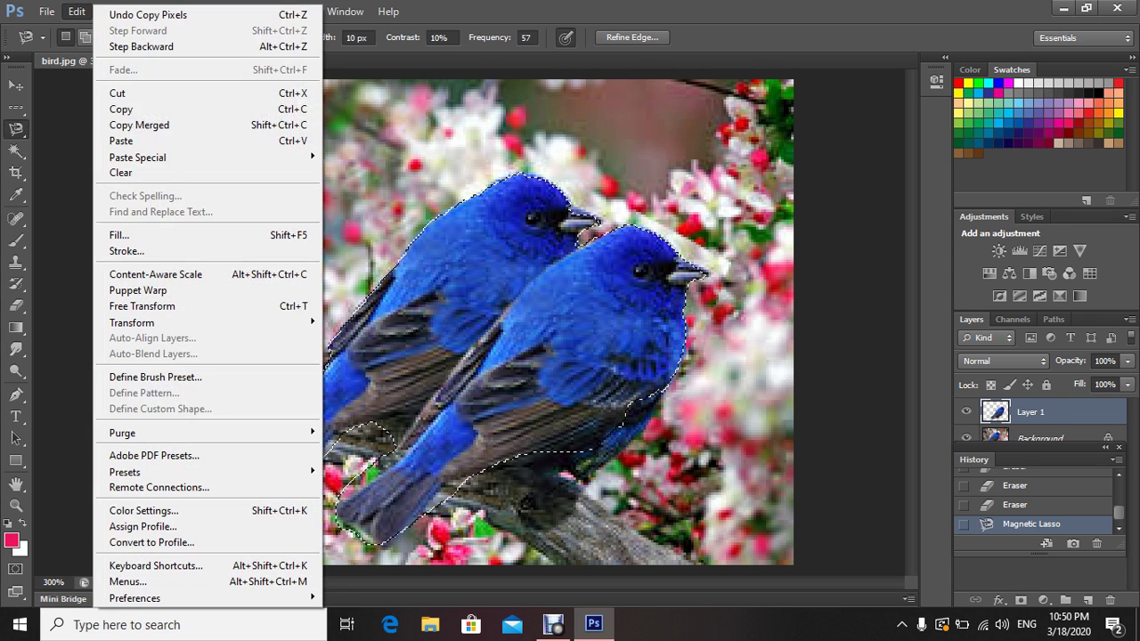
pyautogui.click(124, 141)
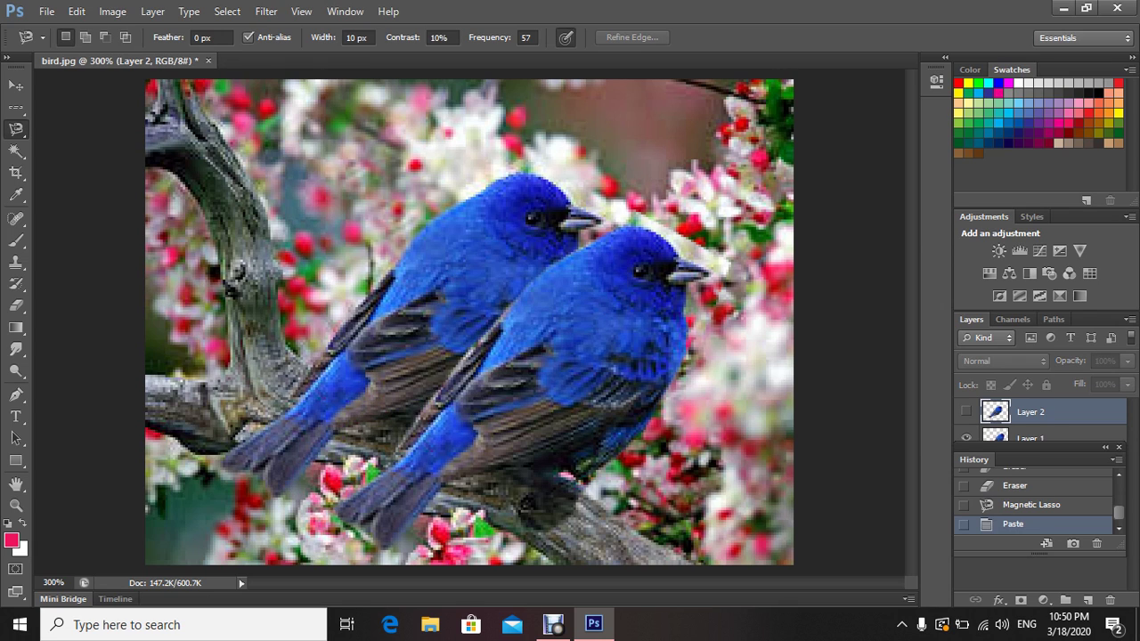
# Step: Move the pasted birds down-right so a third blue bird sits on the branch
pyautogui.click(531, 350)
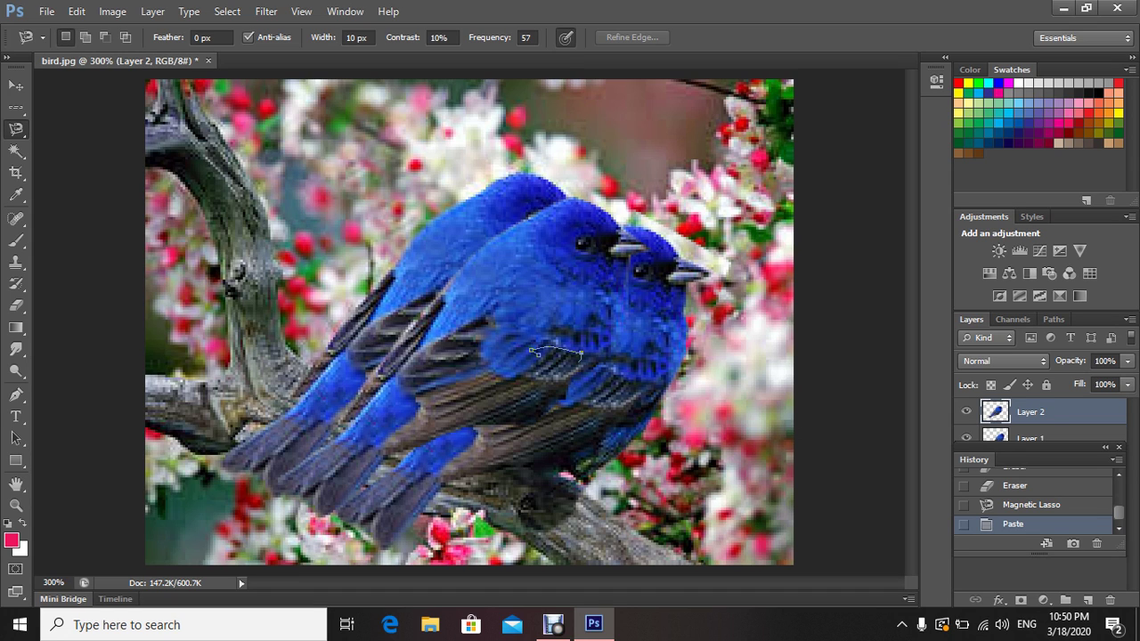
pyautogui.press('Escape')
pyautogui.press('v')
pyautogui.moveTo(491, 261); pyautogui.dragTo(598, 391)
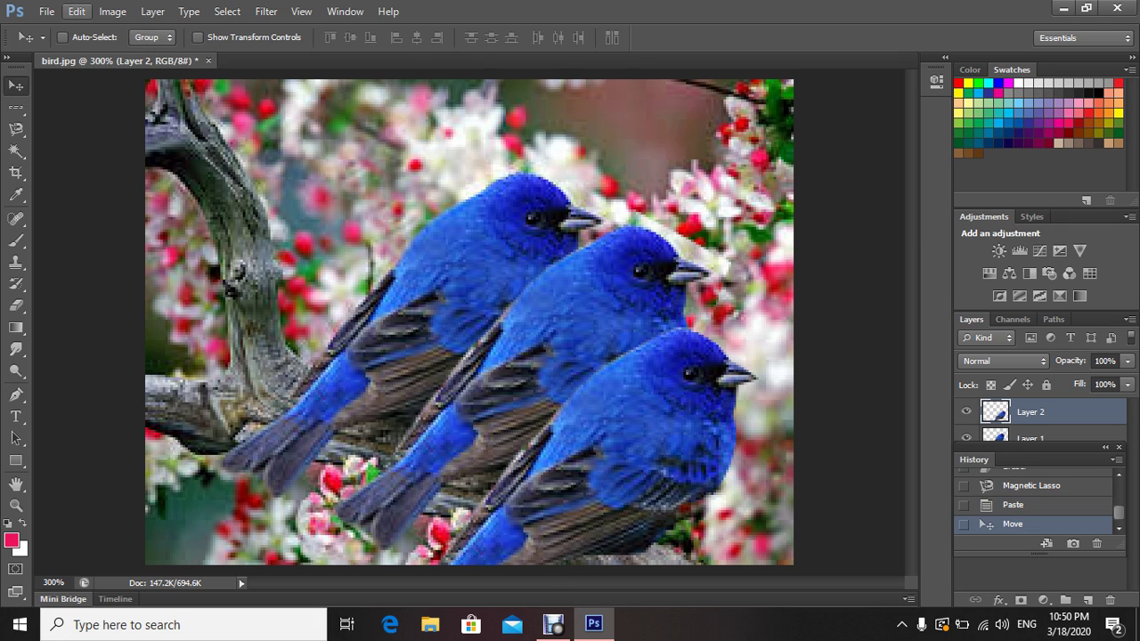
# Step: Free Transform the Layer 2 bird down to about 68% and place it at the branch's left end
pyautogui.click(77, 11)
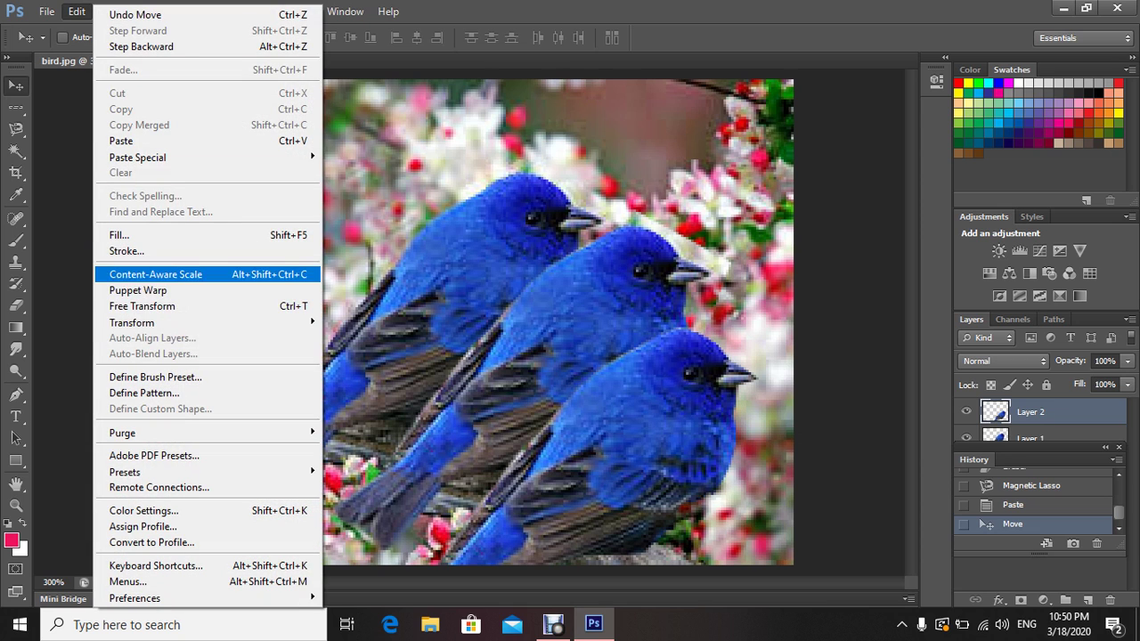
pyautogui.moveTo(134, 323)
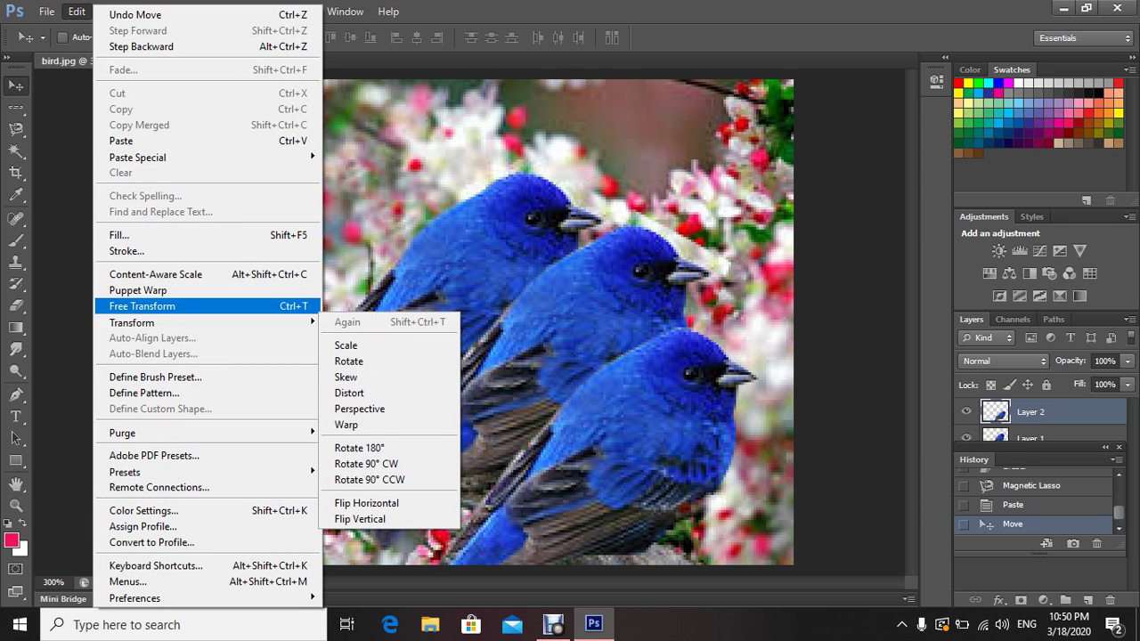
pyautogui.click(143, 306)
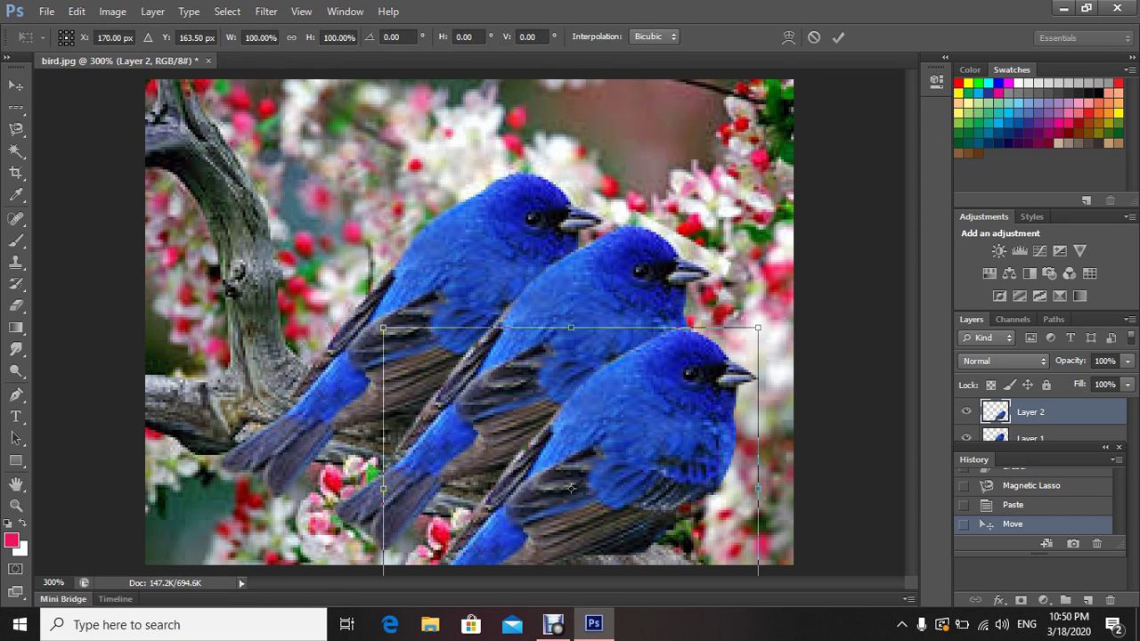
pyautogui.moveTo(758, 328); pyautogui.dragTo(692, 385)
pyautogui.moveTo(538, 517); pyautogui.dragTo(330, 269)
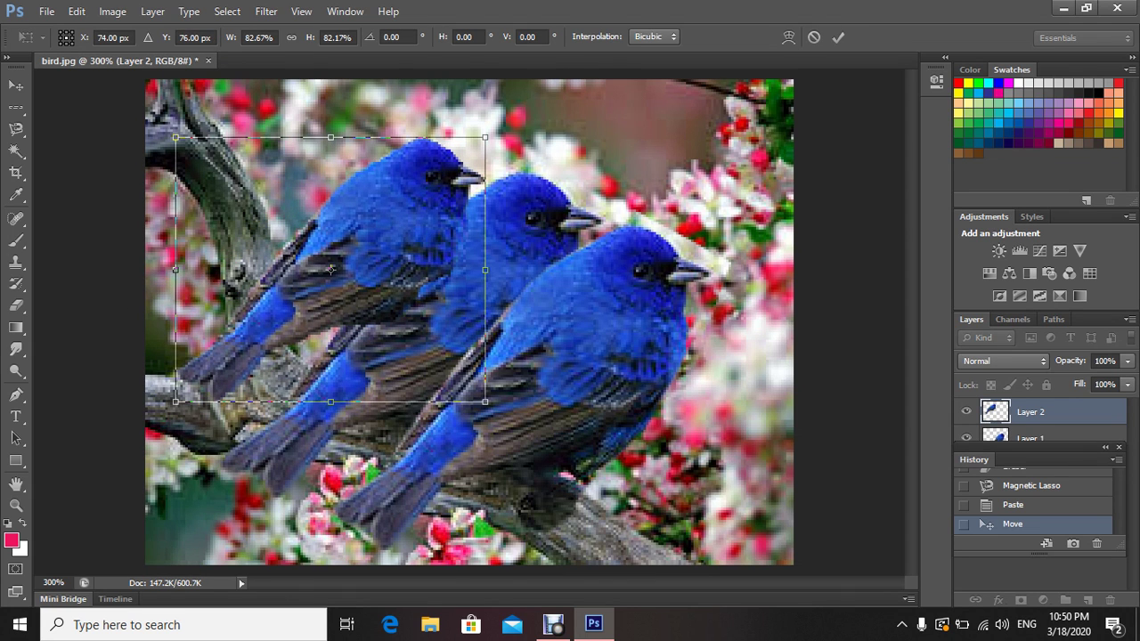
pyautogui.moveTo(485, 401); pyautogui.dragTo(462, 383)
pyautogui.moveTo(319, 260); pyautogui.dragTo(226, 343)
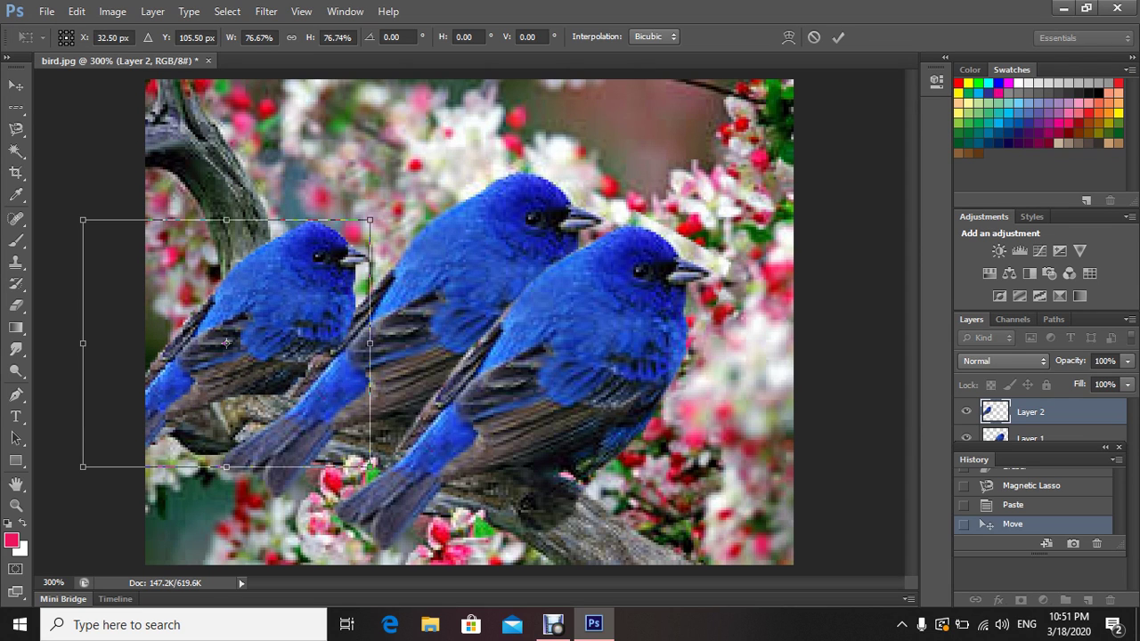
pyautogui.moveTo(369, 465); pyautogui.dragTo(338, 454)
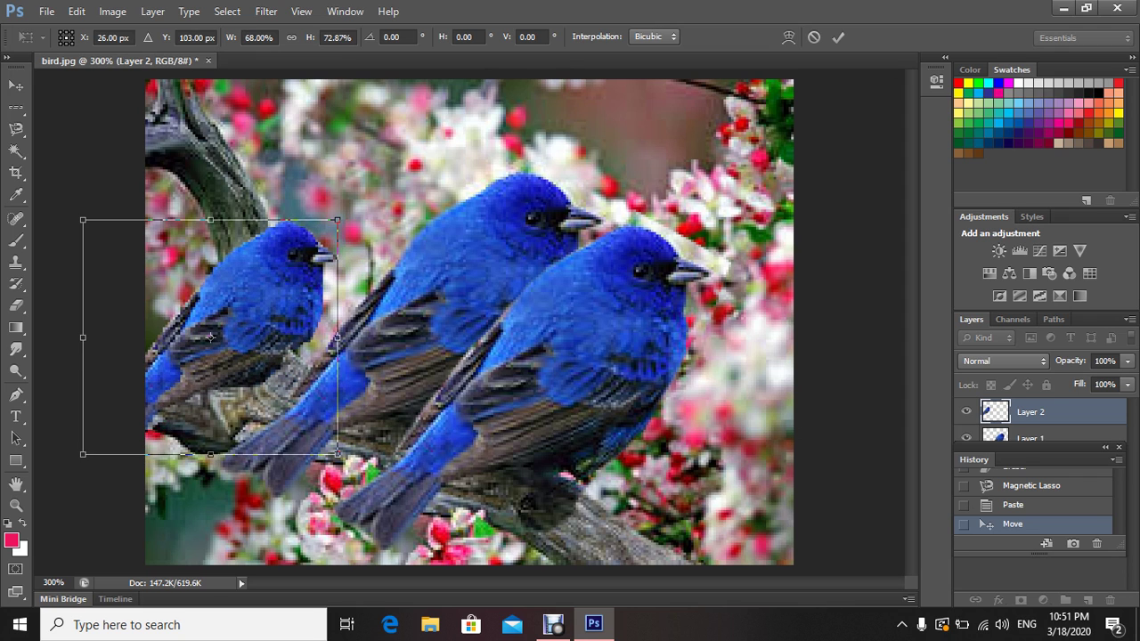
pyautogui.moveTo(236, 340); pyautogui.dragTo(203, 340)
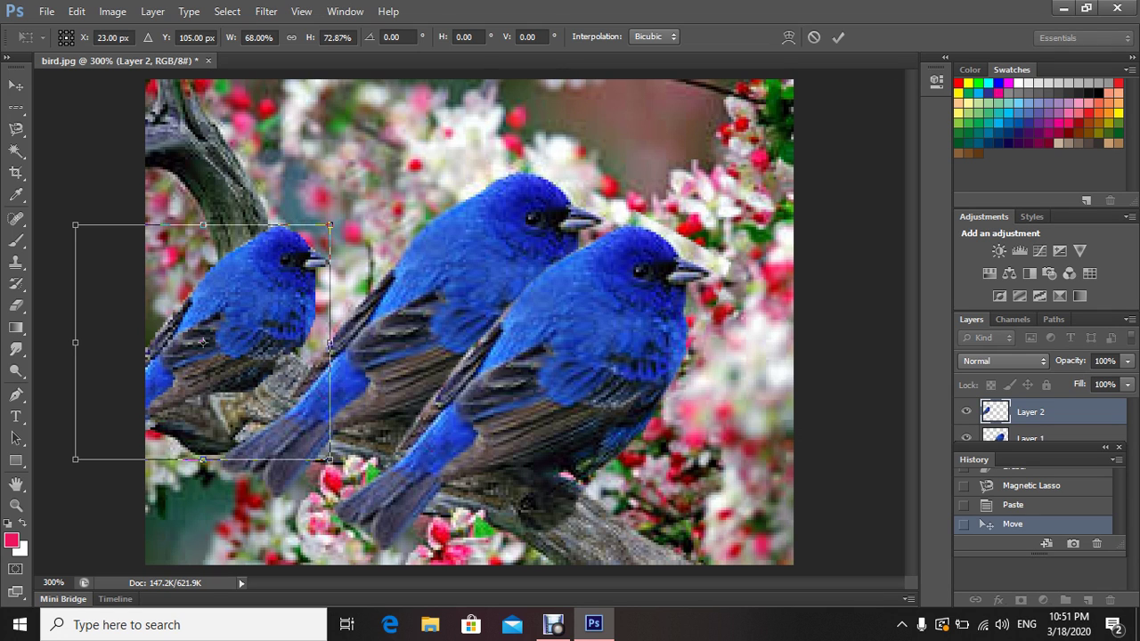
pyautogui.press('Return')
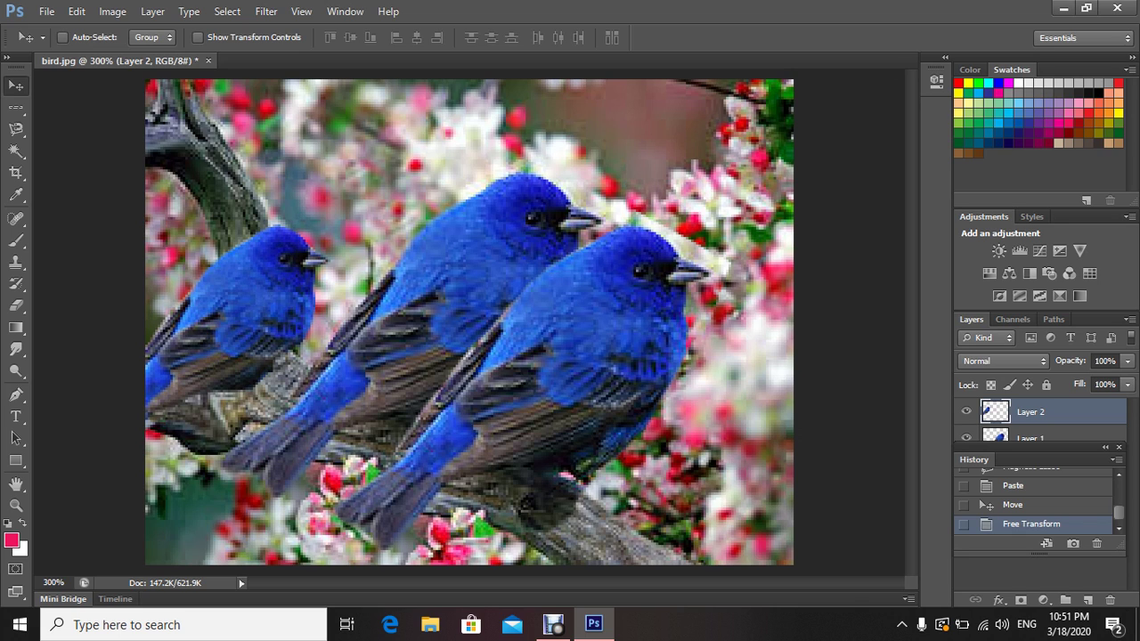
# Step: On Layer 1, nudge the front bird slightly lower on the branch
pyautogui.click(1030, 436)
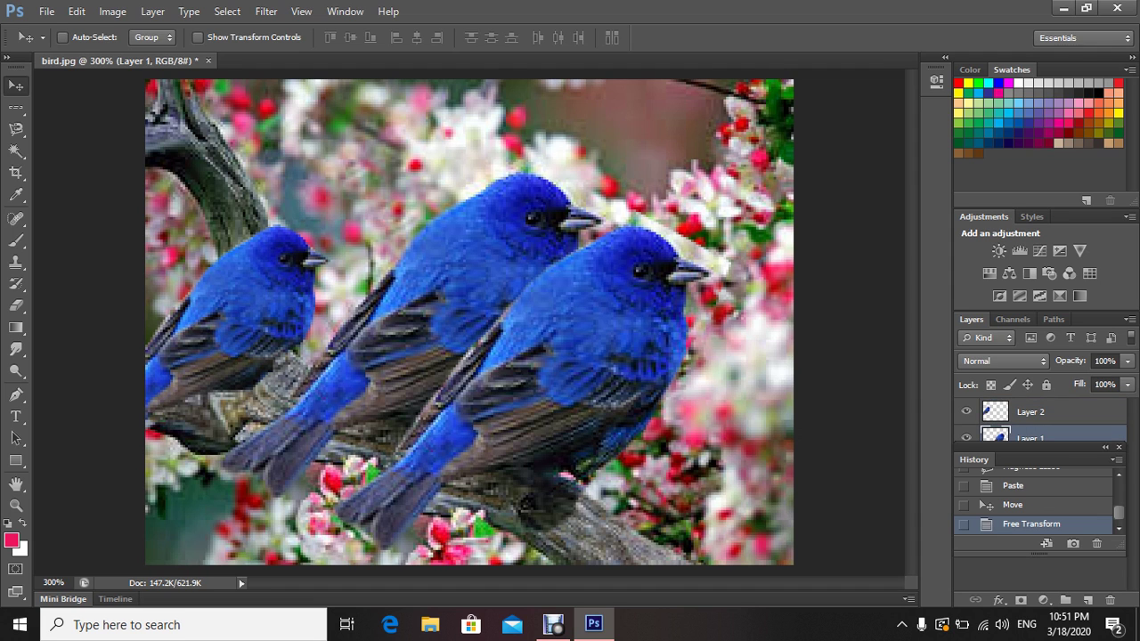
pyautogui.moveTo(539, 307); pyautogui.dragTo(523, 366)
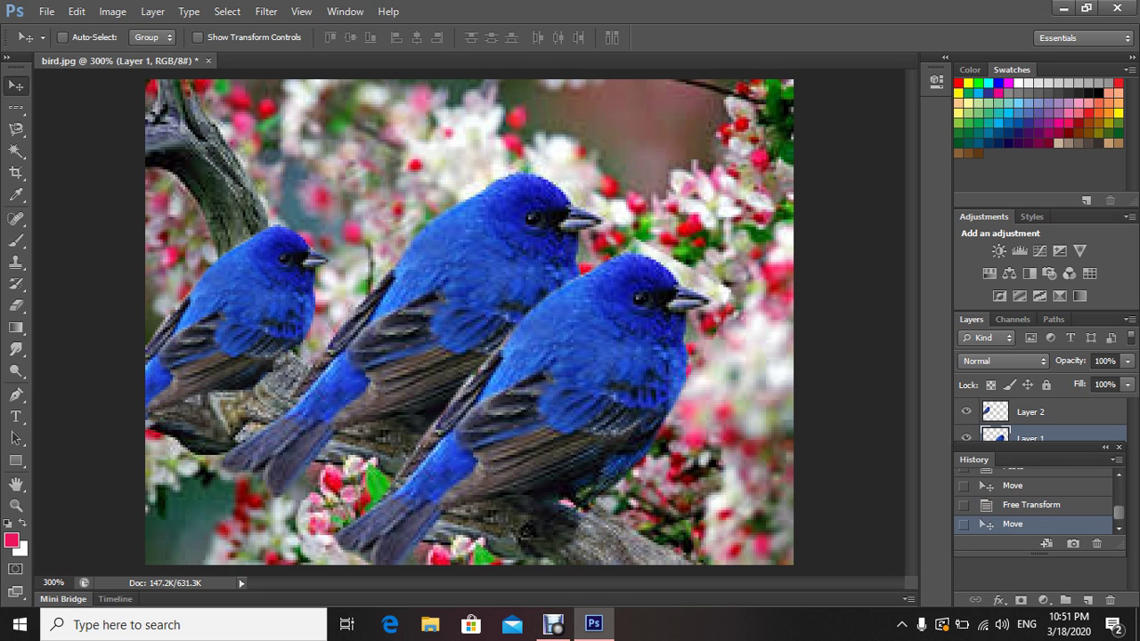
pyautogui.press('i')
# Step: With a 13 px hard eraser, erase small spots on the front bird's chest
pyautogui.press('e')
pyautogui.click(656, 257)
pyautogui.click(604, 380)
pyautogui.rightClick(604, 381)
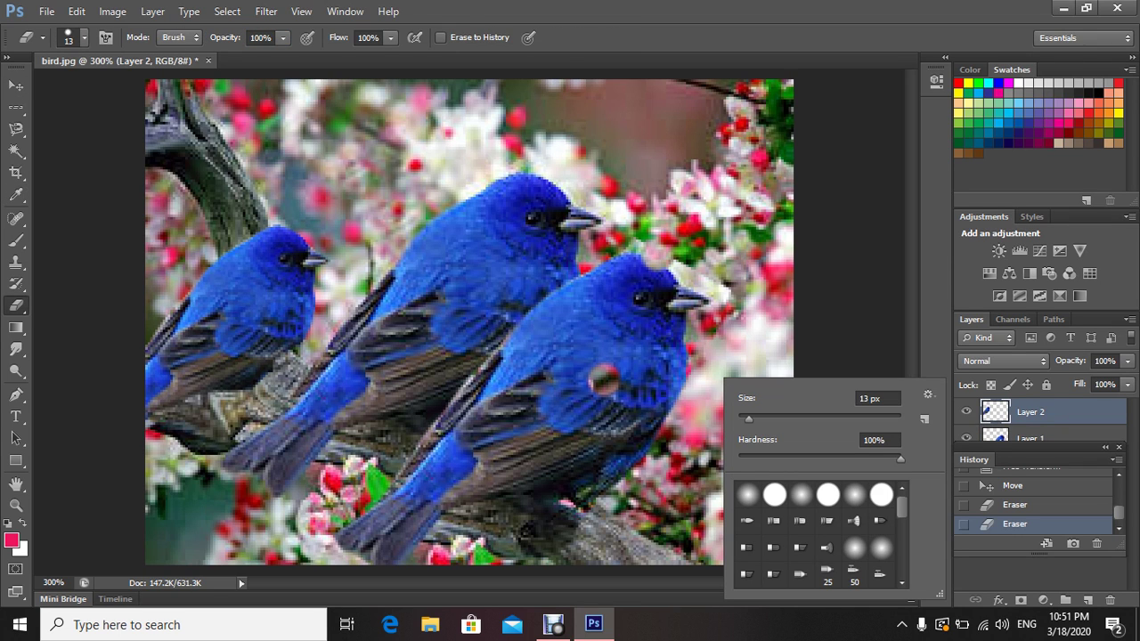
pyautogui.click(604, 380)
pyautogui.click(604, 381)
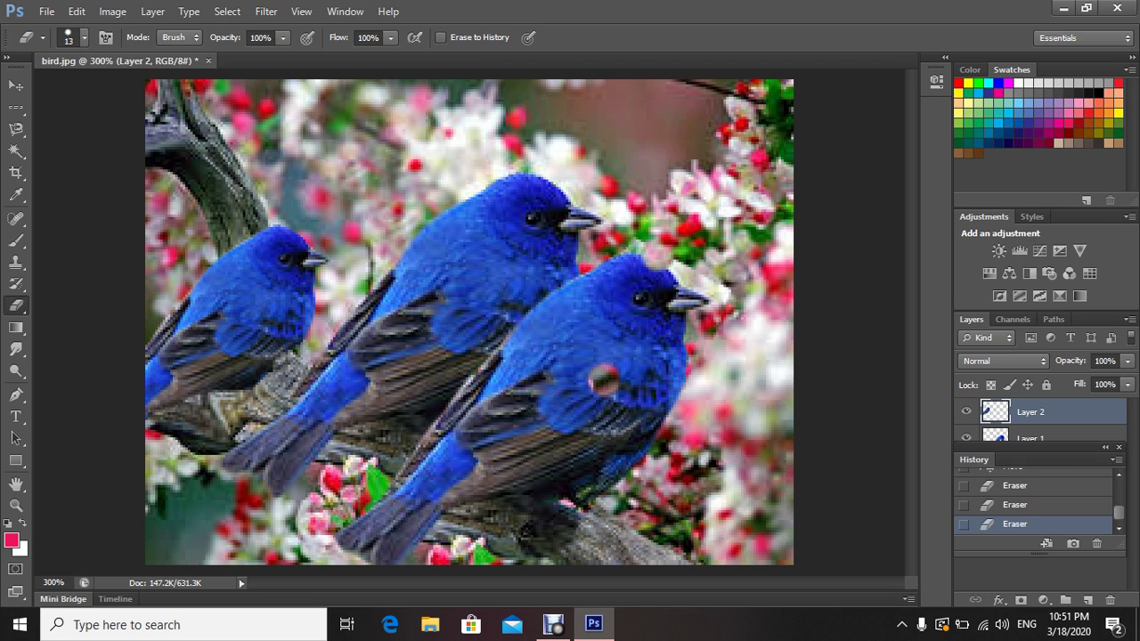
# Step: Undo and redo an erase stroke, then erase a bit more near the front bird's beak
pyautogui.hotkey('ctrl', 'z')
pyautogui.hotkey('ctrl', 'z')
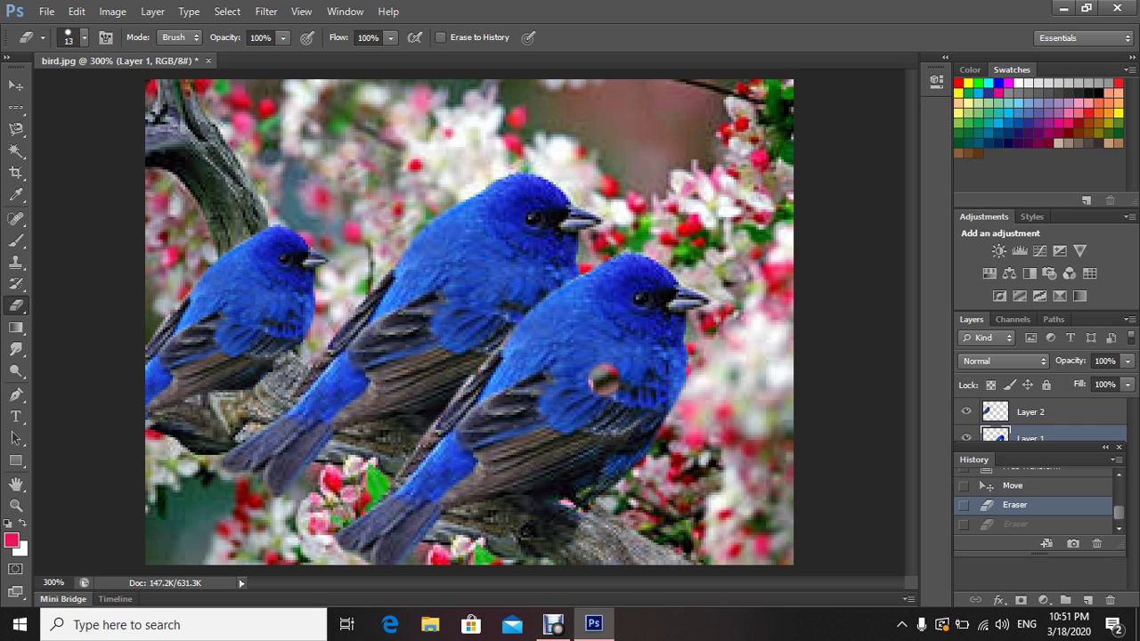
pyautogui.hotkey('ctrl', 'z')
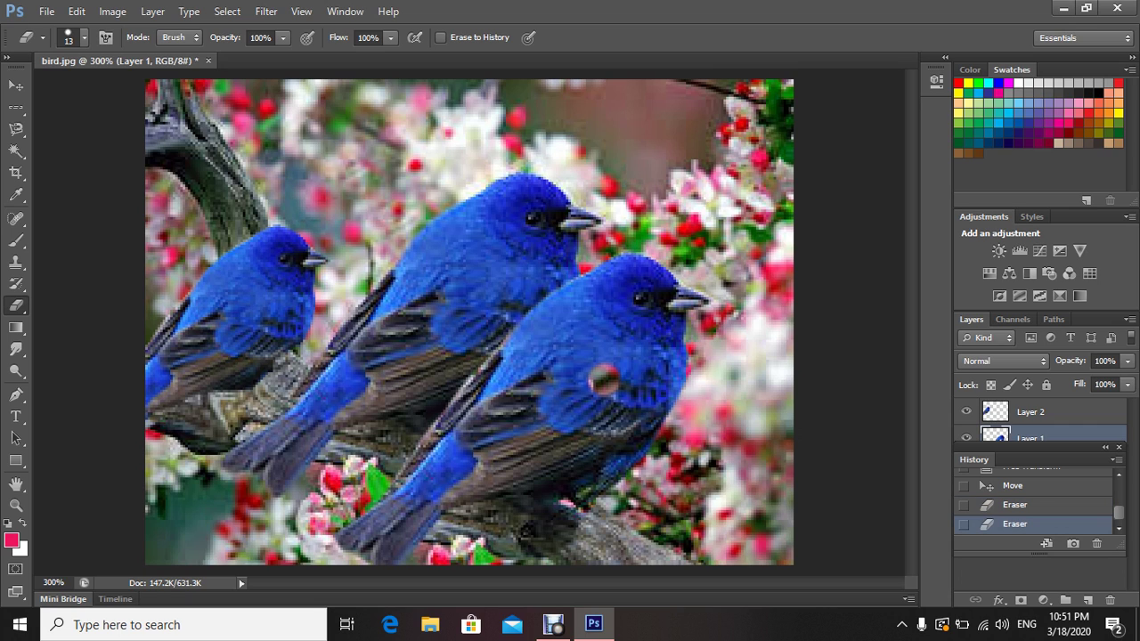
pyautogui.click(603, 380)
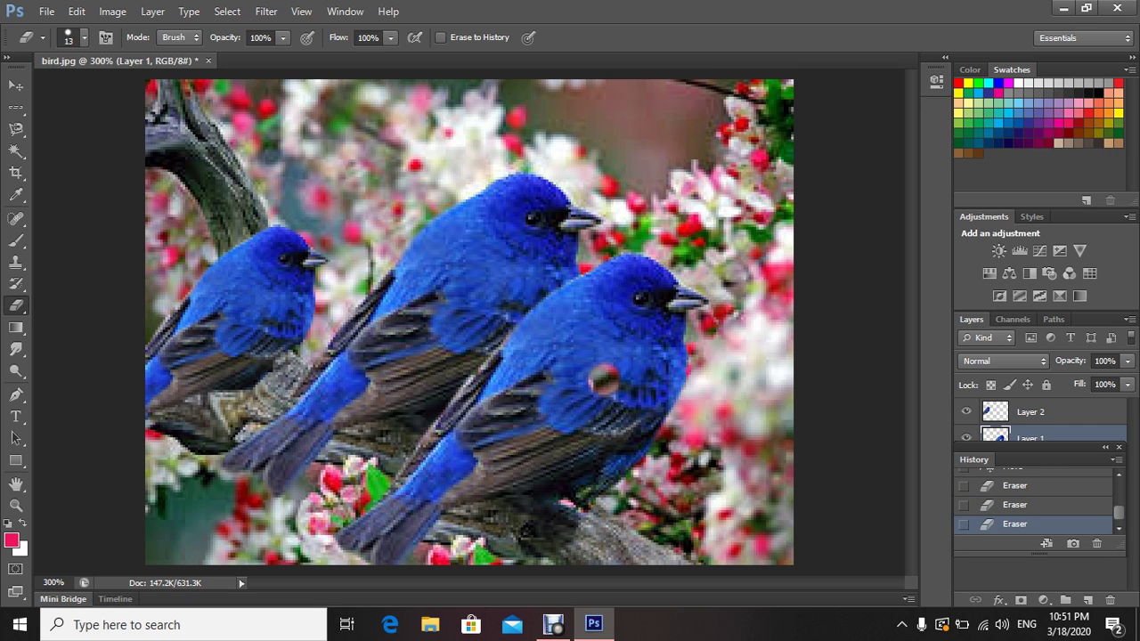
pyautogui.click(695, 291)
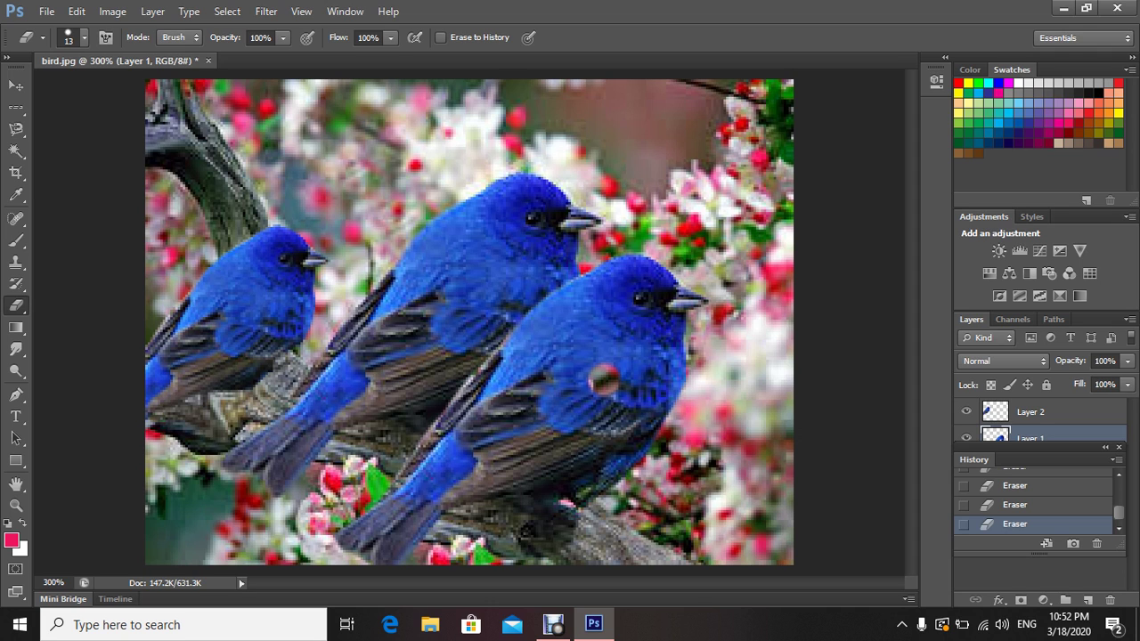
pyautogui.click(46, 12)
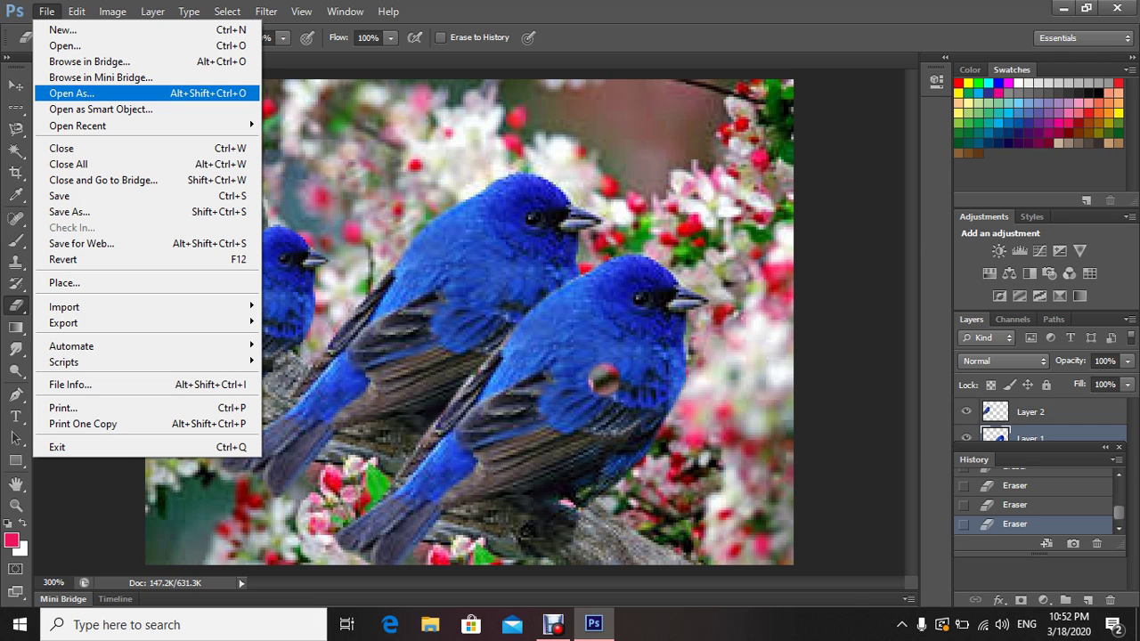
# Step: Save the image to the Desktop as Birds.psd in Photoshop format with layers kept
pyautogui.press('Down')
pyautogui.press('Down')
pyautogui.press('Down')
pyautogui.press('Down')
pyautogui.press('Down')
pyautogui.press('Down')
pyautogui.press('Down')
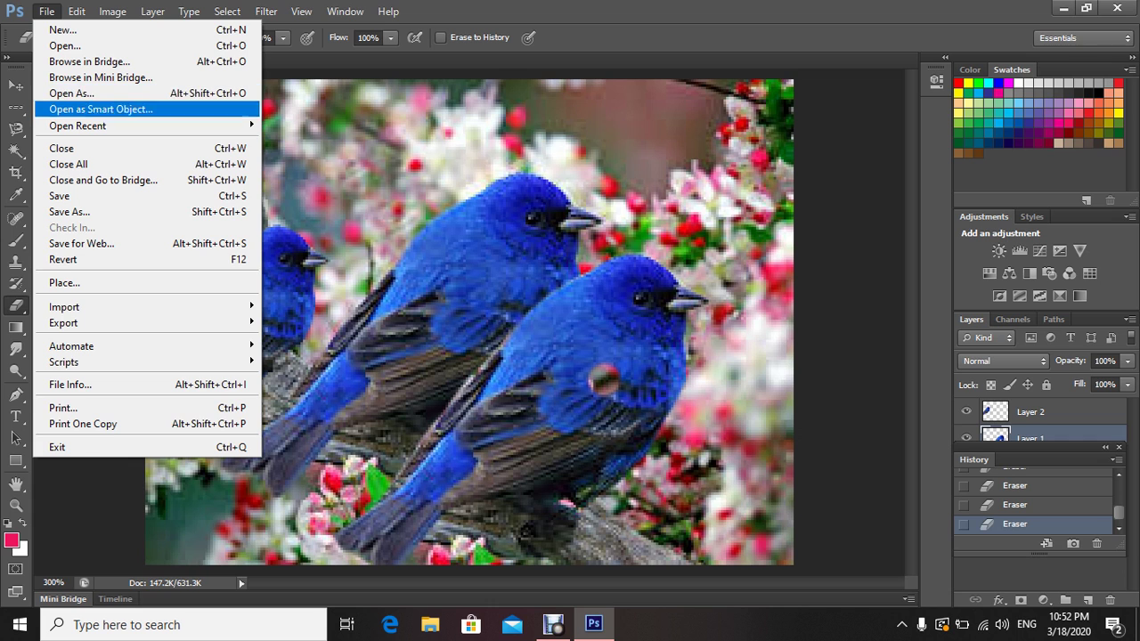
pyautogui.press('Return')
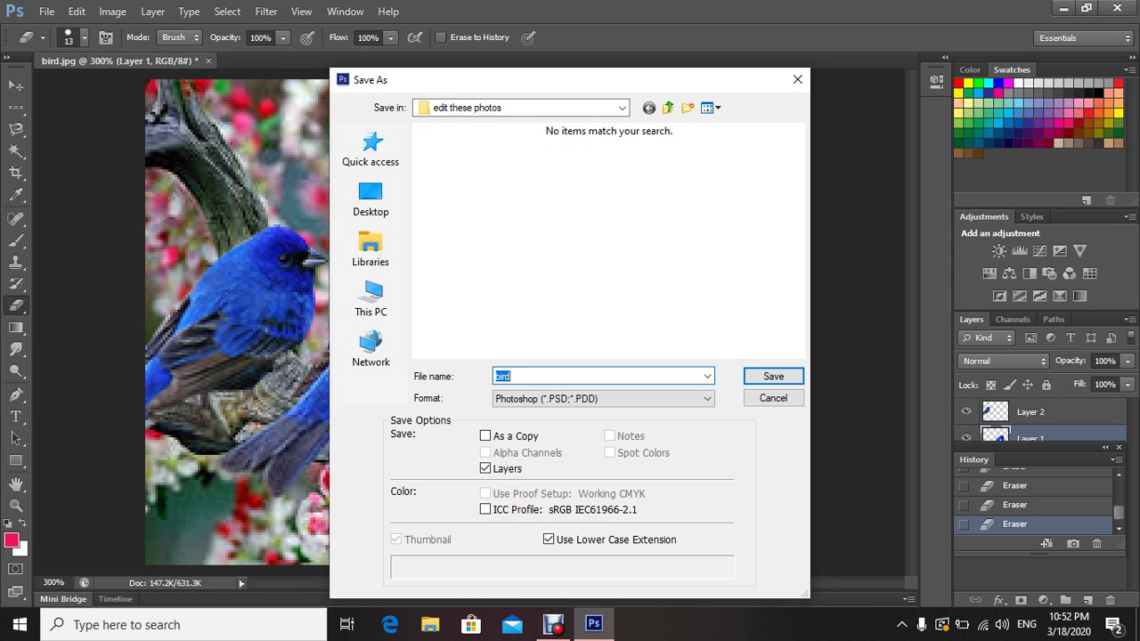
pyautogui.press('Tab')
pyautogui.write('B')
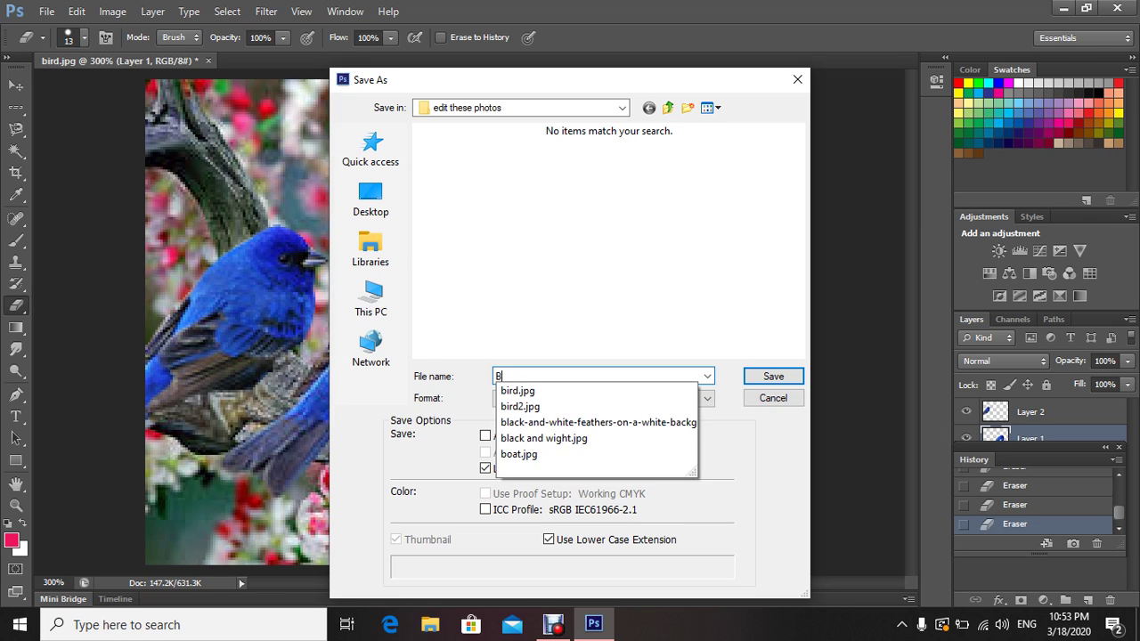
pyautogui.write('irds')
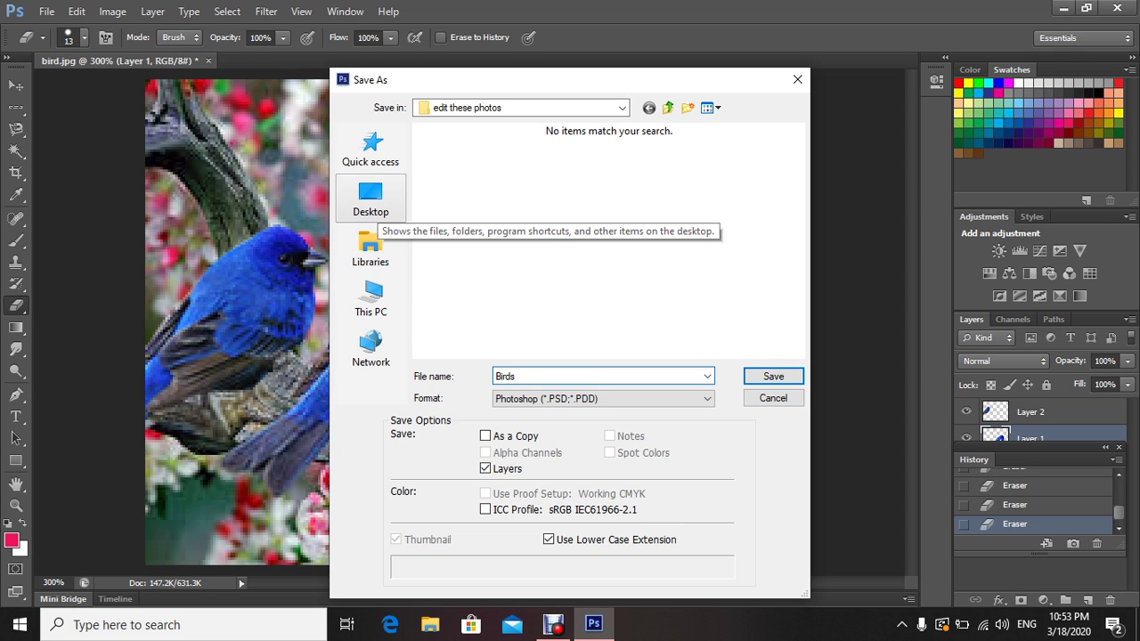
pyautogui.click(371, 200)
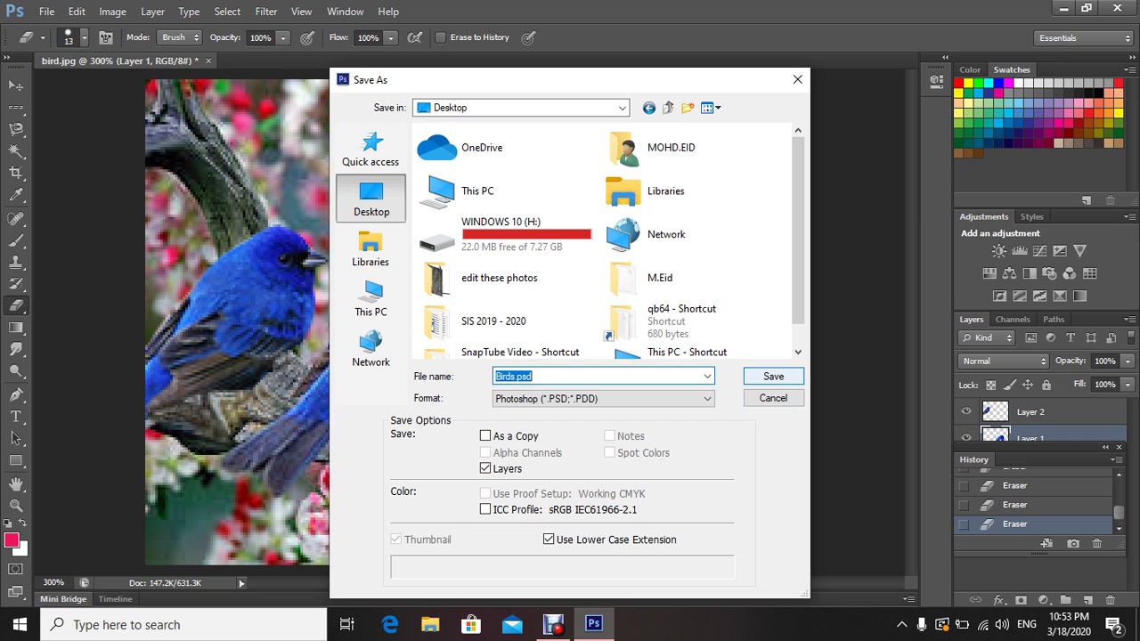
pyautogui.press('Return')
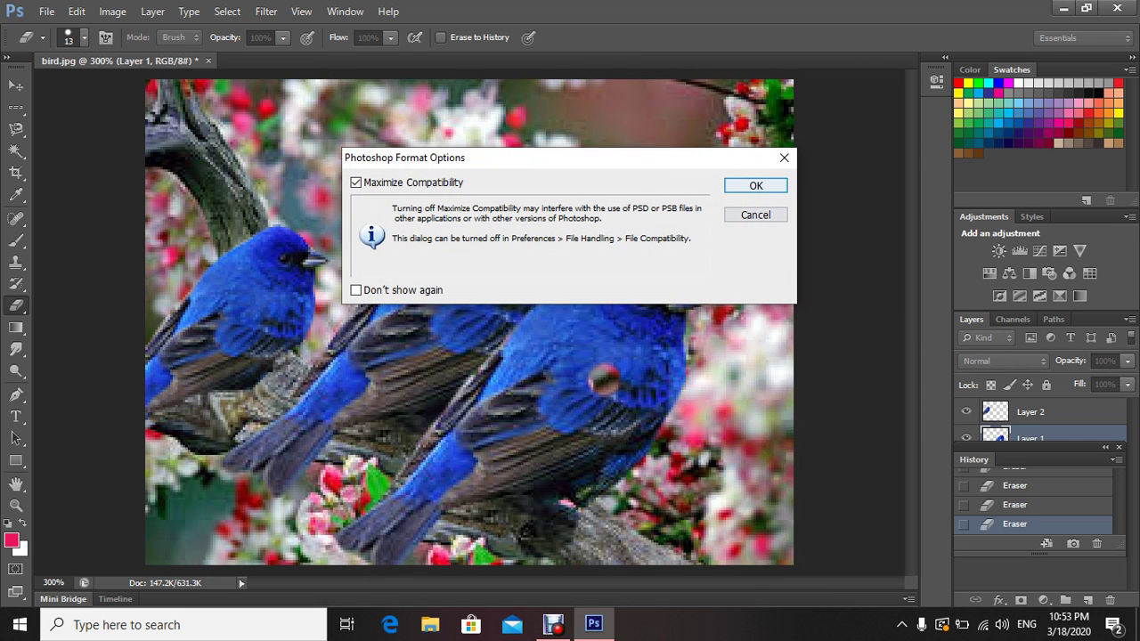
pyautogui.press('Return')
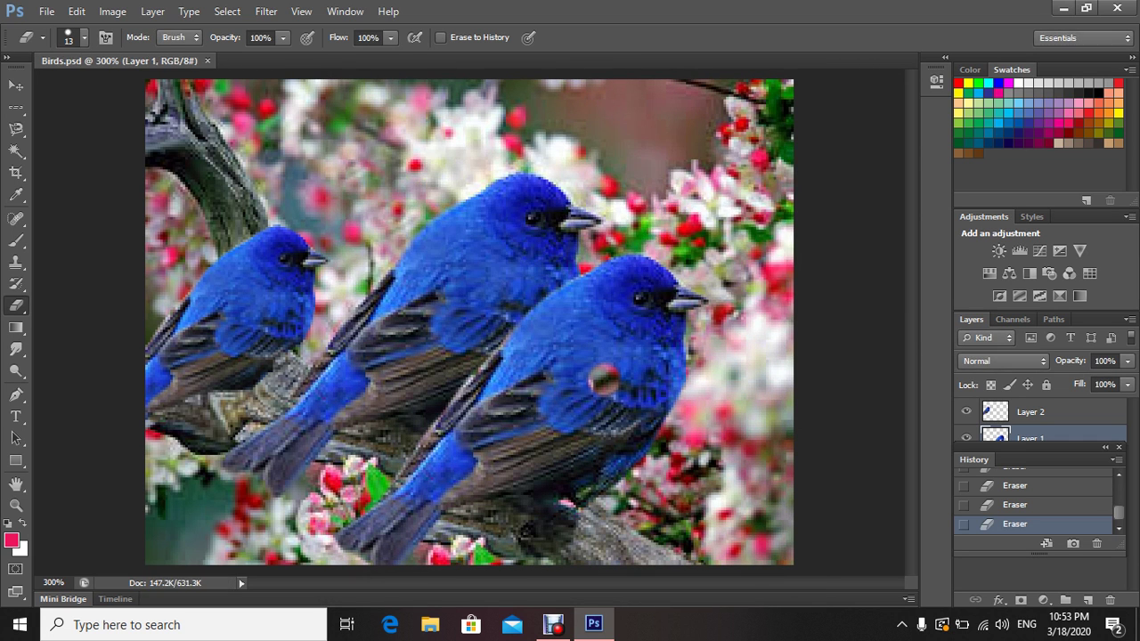